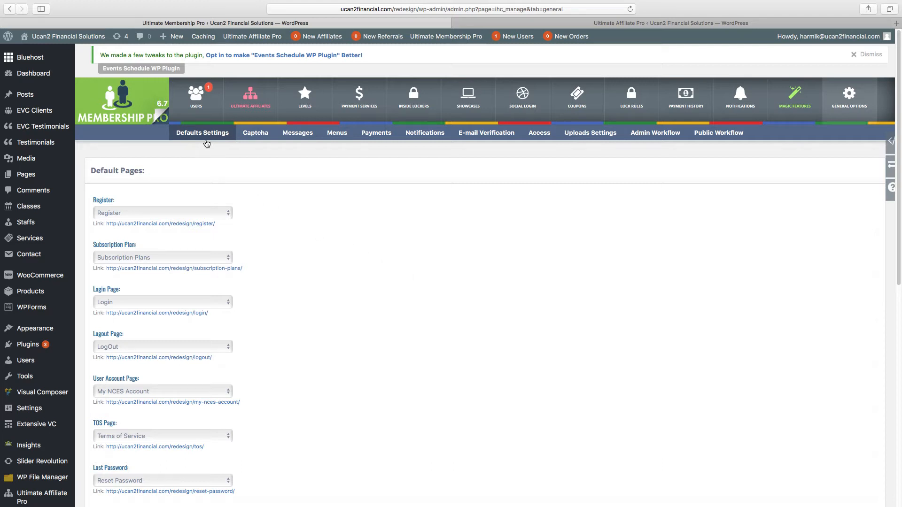
# - Open the MemberShip Users list from the Ultimate Membership Pro toolbar
pyautogui.click(202, 97)
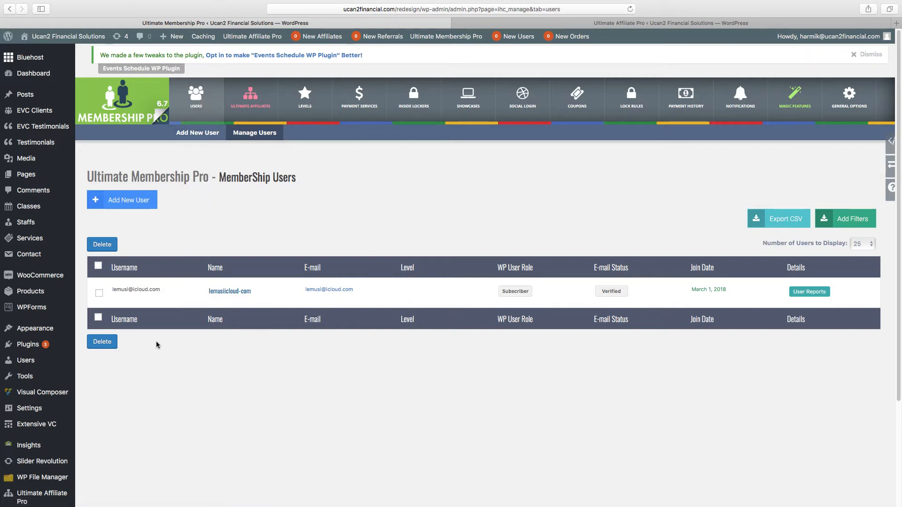
# - Switch to the Firefox space with the NCES account and scroll down the Credit Repair Services page
pyautogui.moveTo(148, 287)
pyautogui.moveTo(126, 298)
pyautogui.hotkey('ctrl', 'Right')
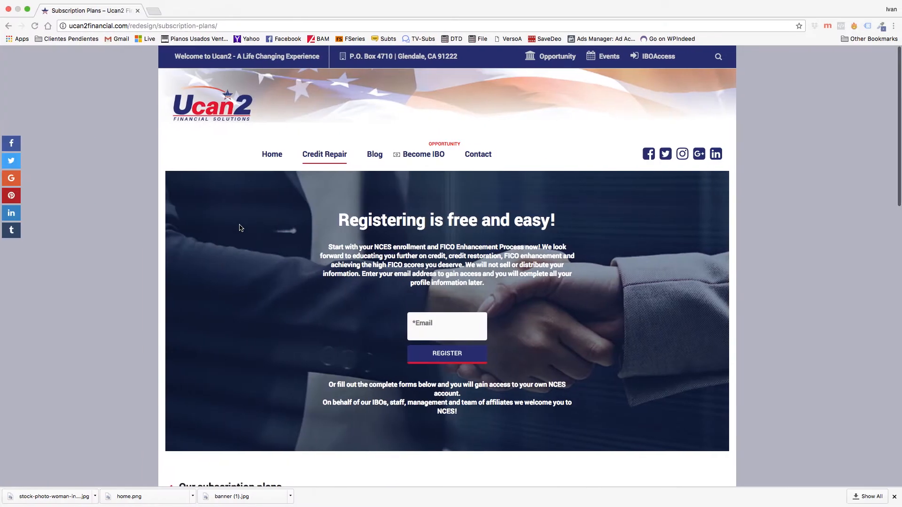
pyautogui.hotkey('ctrl', 'Right')
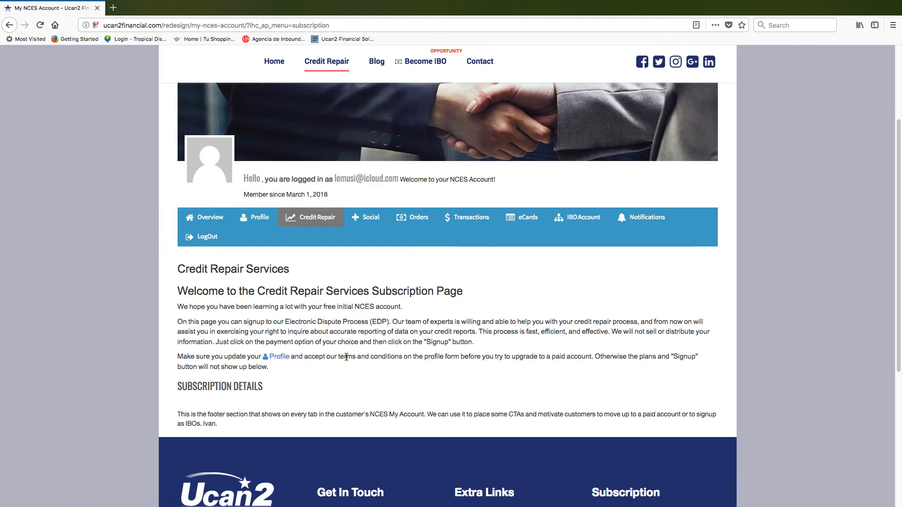
pyautogui.scroll(-3, 347, 358)
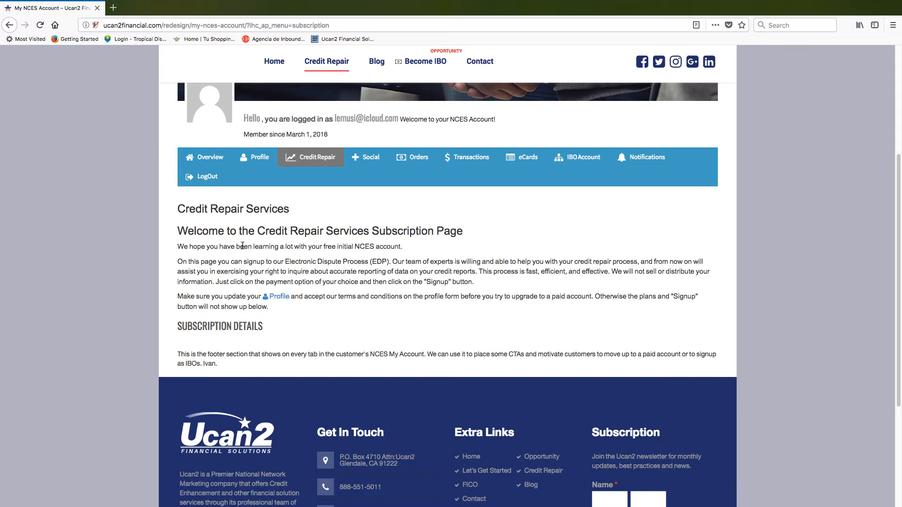
# - On the Profile tab, enter the member's first name, last name and confirmation e-mail
pyautogui.click(253, 163)
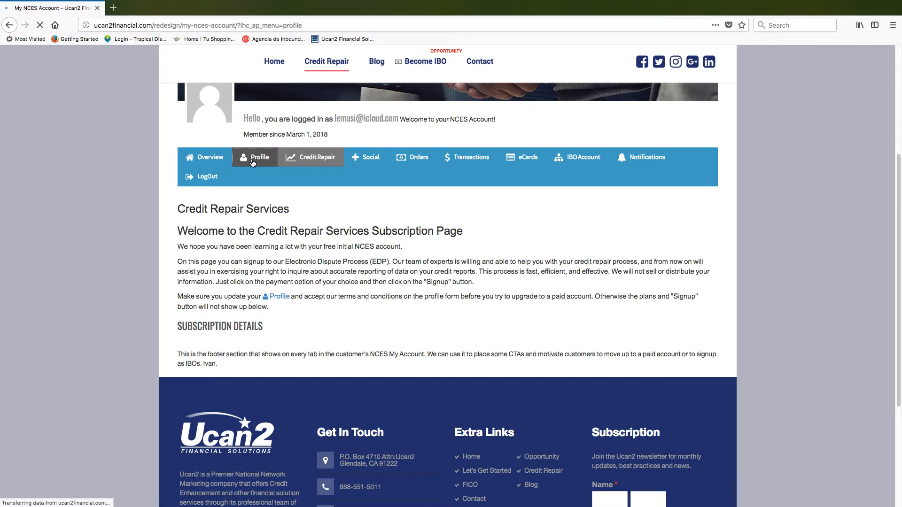
pyautogui.scroll(-5, 295, 310)
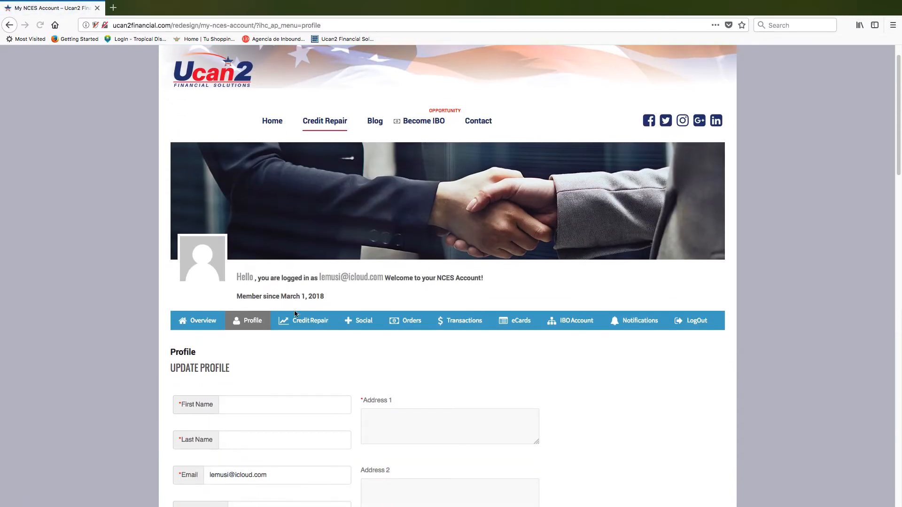
pyautogui.click(240, 195)
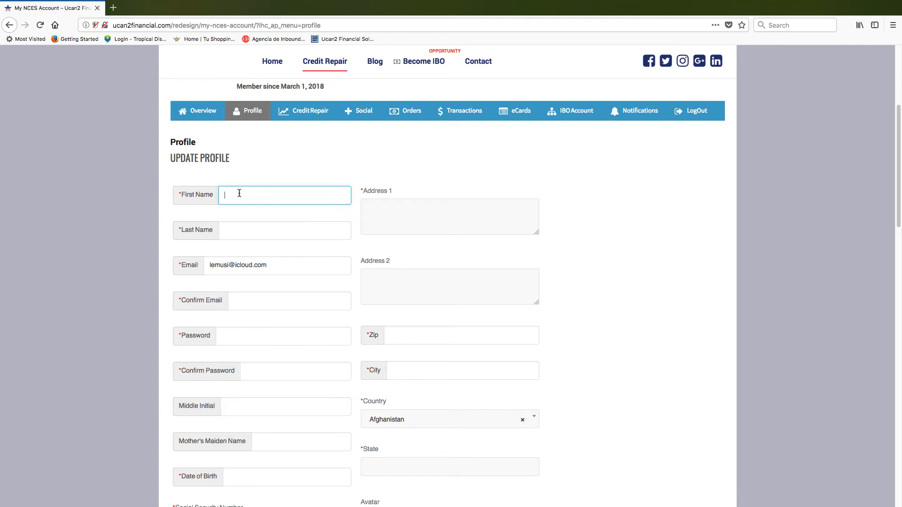
pyautogui.press('Tab')
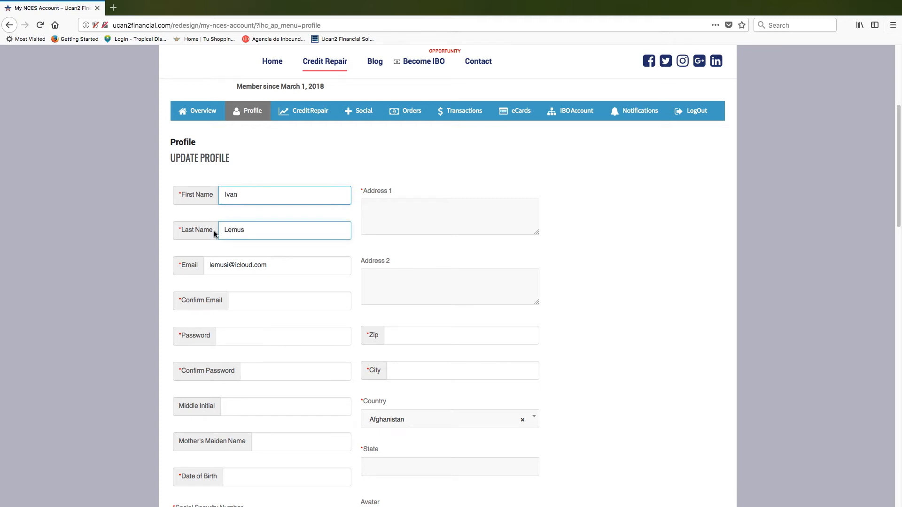
pyautogui.click(253, 298)
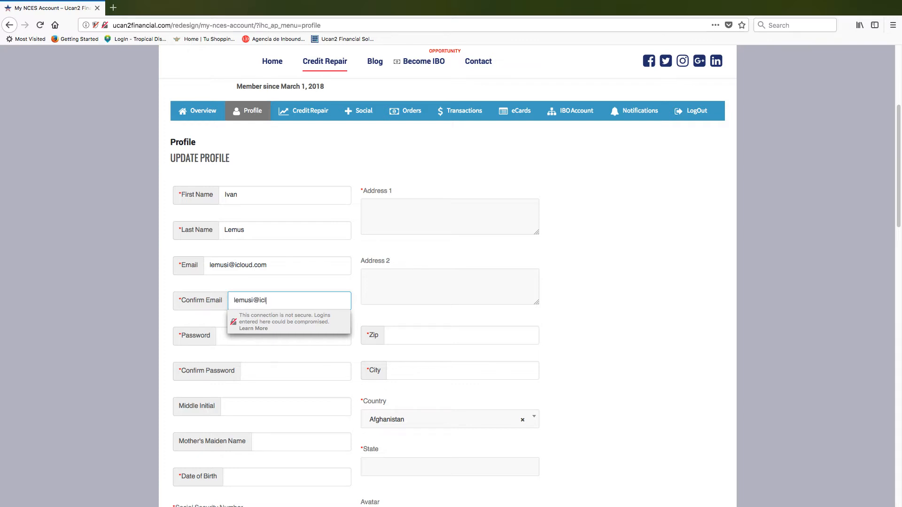
pyautogui.click(179, 298)
# - Enter the account password and type it again to confirm it
pyautogui.click(216, 338)
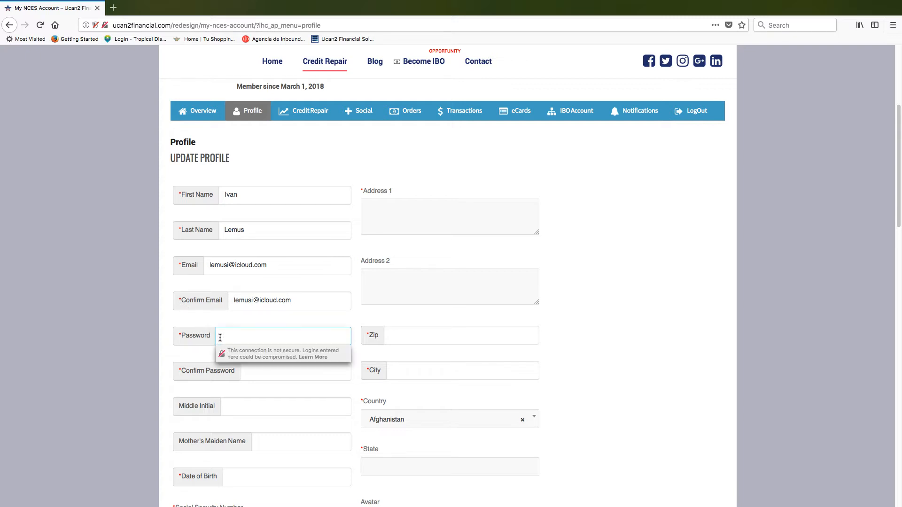
pyautogui.scroll(-2, 184, 346)
pyautogui.scroll(-3, 183, 346)
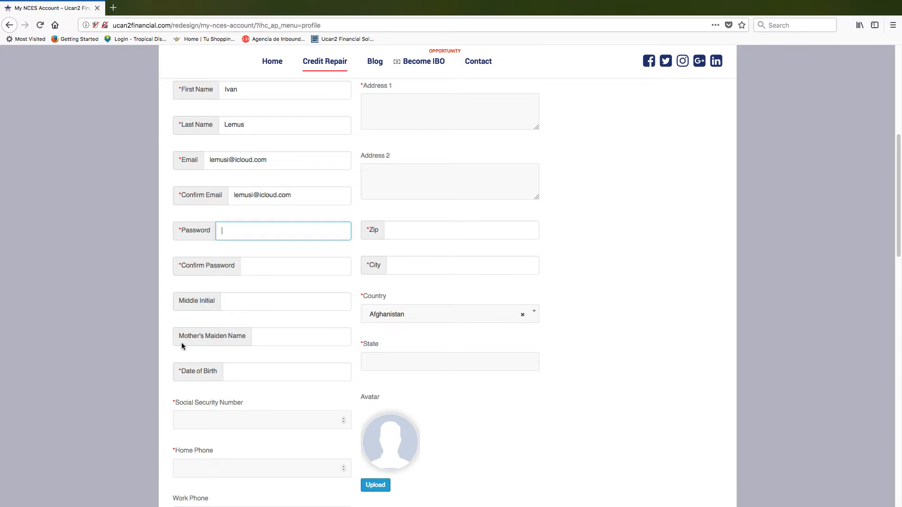
pyautogui.write('aaaaaaaaaaaaaa')
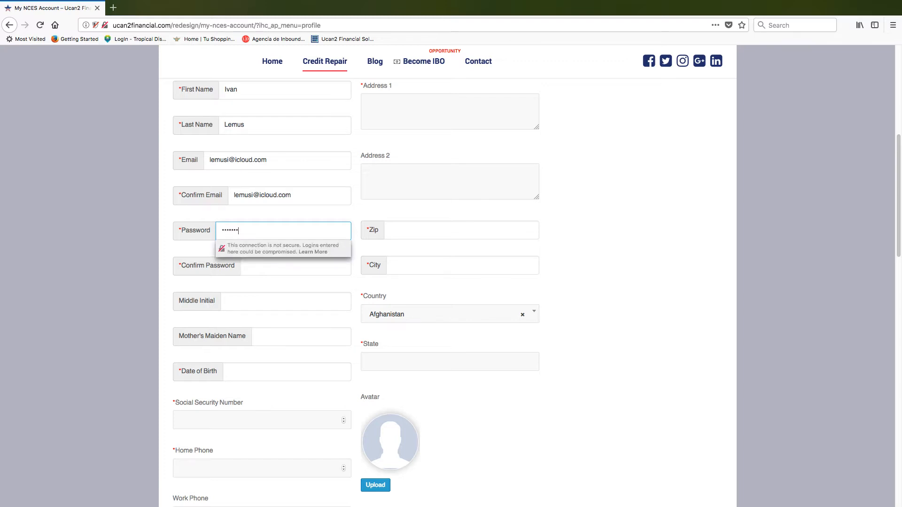
pyautogui.click(248, 267)
pyautogui.write('a')
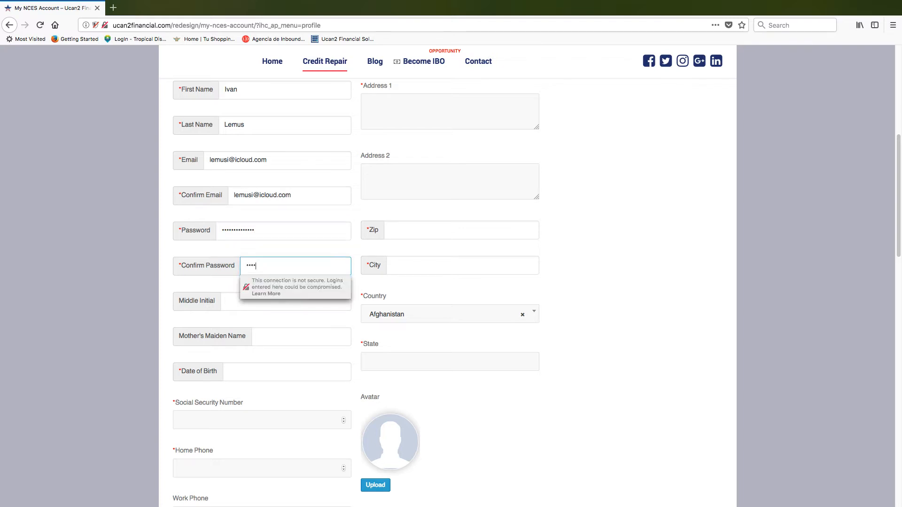
pyautogui.write('aaaaaaaaaaaaa')
# - Fill in the middle initial, mother's maiden name and date of birth, correcting the mistyped birth date
pyautogui.click(227, 304)
pyautogui.write('M')
pyautogui.click(268, 336)
pyautogui.write('Dingess')
pyautogui.click(254, 366)
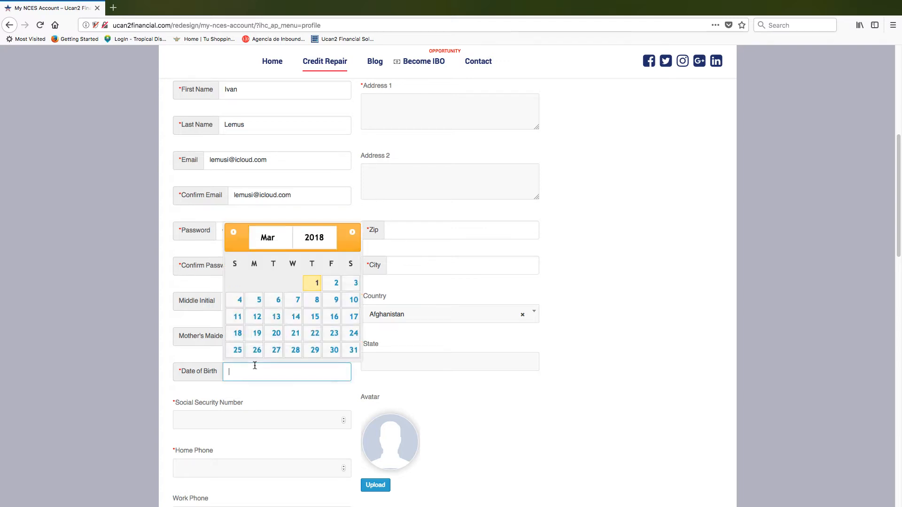
pyautogui.click(208, 412)
pyautogui.click(275, 371)
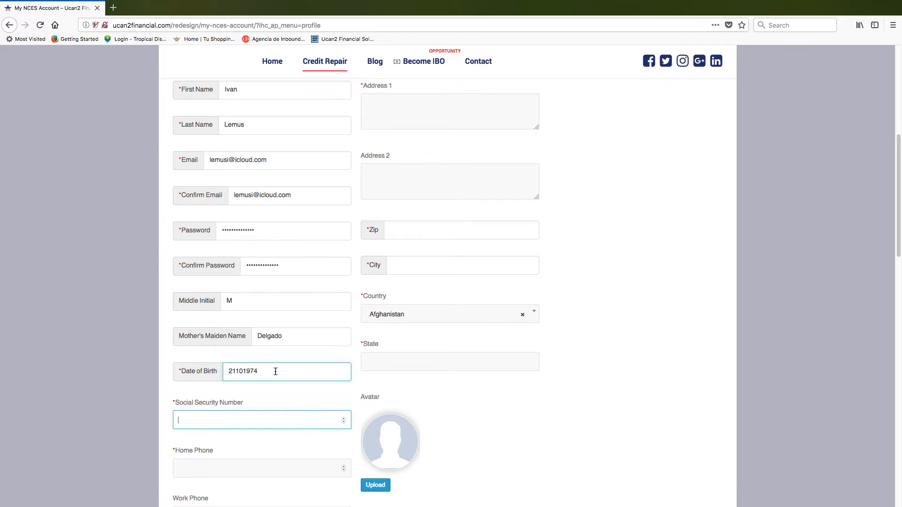
pyautogui.press('BackSpace')
pyautogui.press('BackSpace')
pyautogui.press('BackSpace')
pyautogui.press('BackSpace')
pyautogui.press('BackSpace')
pyautogui.press('BackSpace')
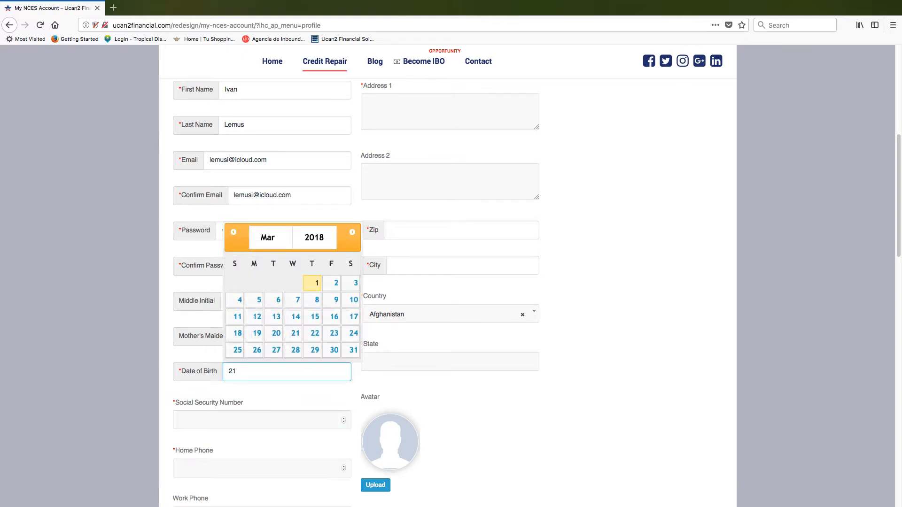
pyautogui.write('-10-1974')
# - Enter the member's Social Security number, home phone and cell phone numbers
pyautogui.click(228, 412)
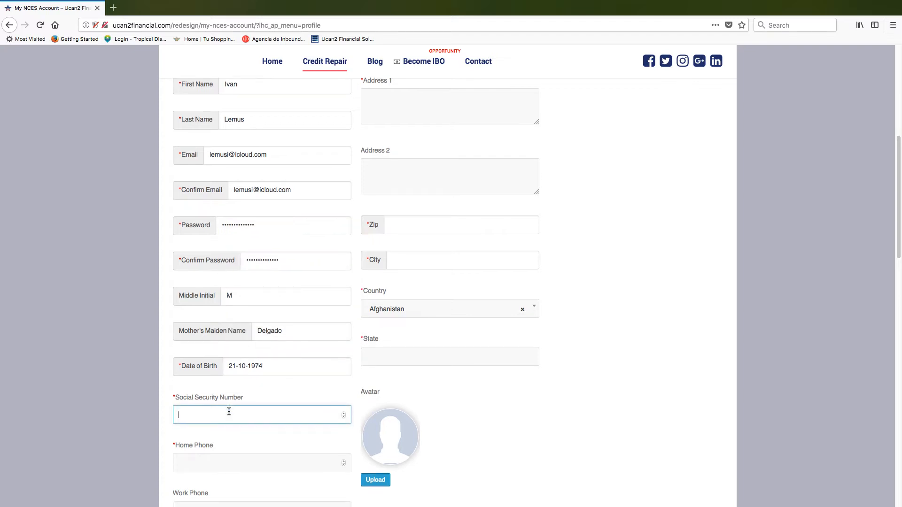
pyautogui.scroll(-3, 229, 412)
pyautogui.write('12345678')
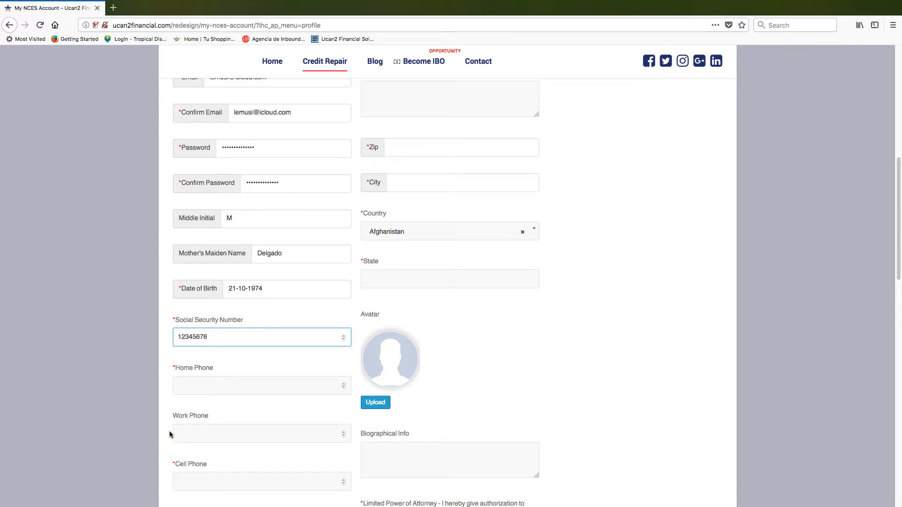
pyautogui.click(187, 385)
pyautogui.write('57171555')
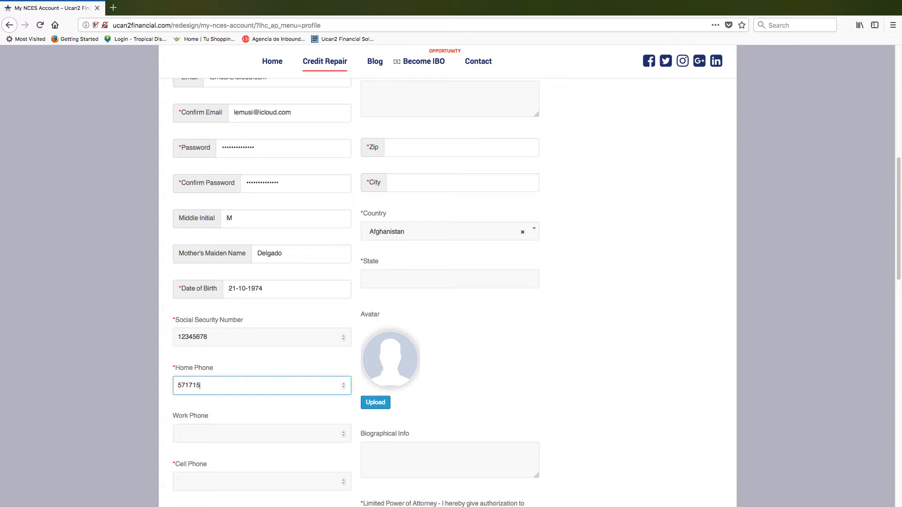
pyautogui.click(185, 439)
pyautogui.scroll(-5, 185, 439)
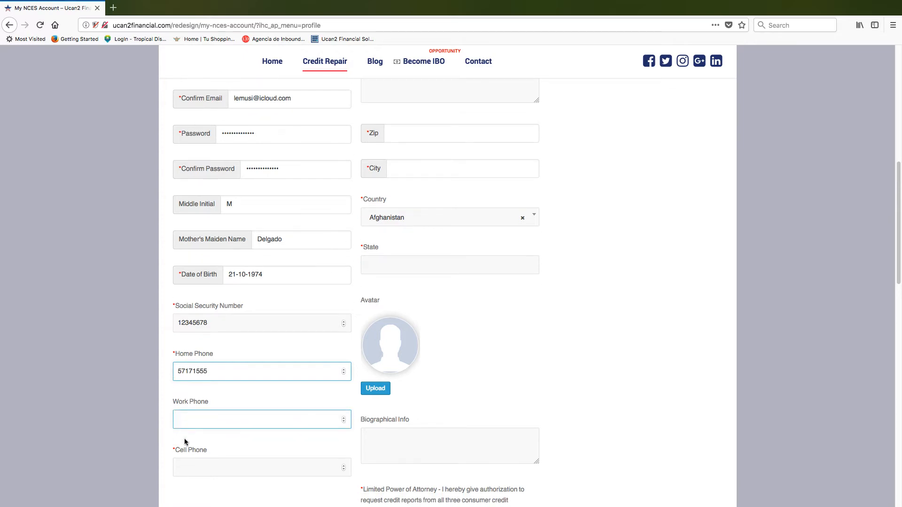
pyautogui.click(186, 316)
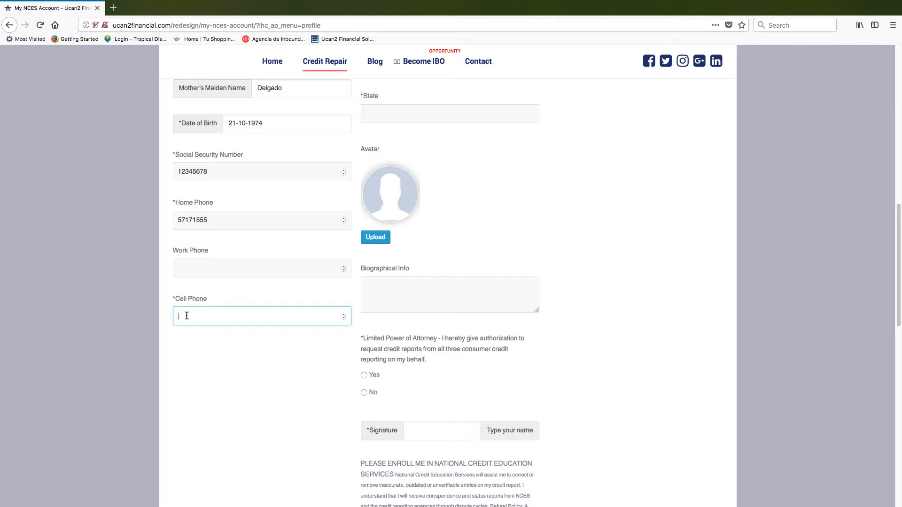
pyautogui.write('57171555')
pyautogui.scroll(6, 388, 256)
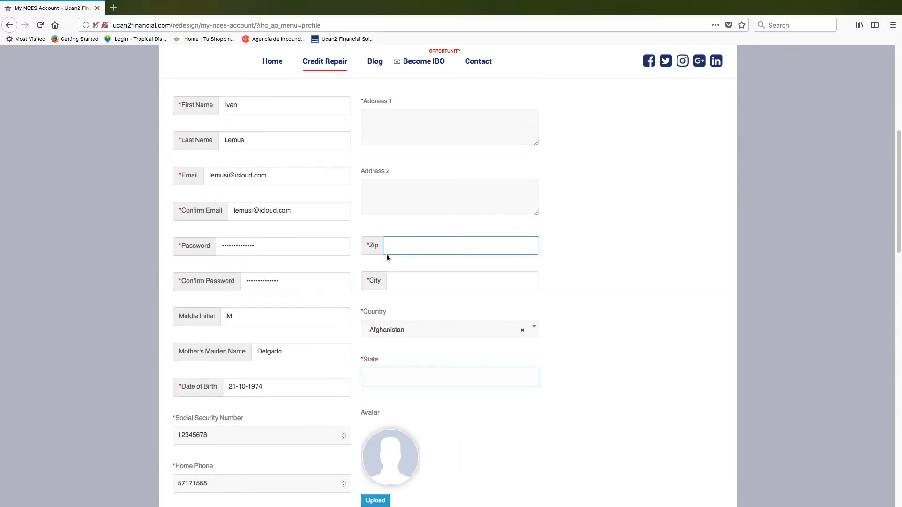
# - Fill in the member's street address, second address line, zip code and city
pyautogui.click(385, 159)
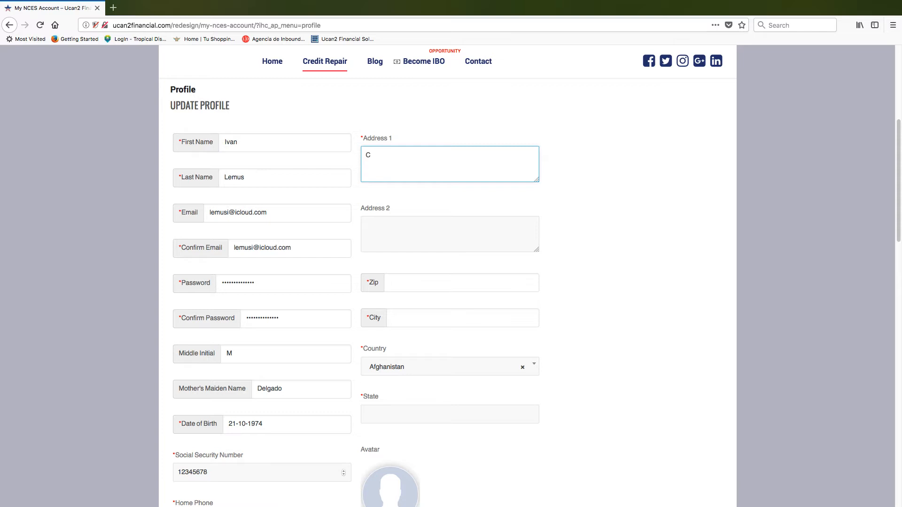
pyautogui.click(405, 245)
pyautogui.write('Vis')
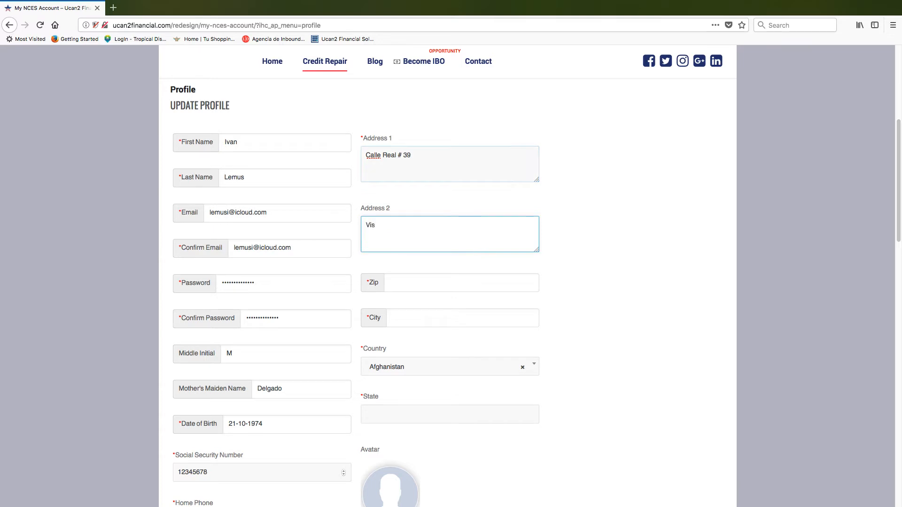
pyautogui.write('ta Bella')
pyautogui.click(400, 279)
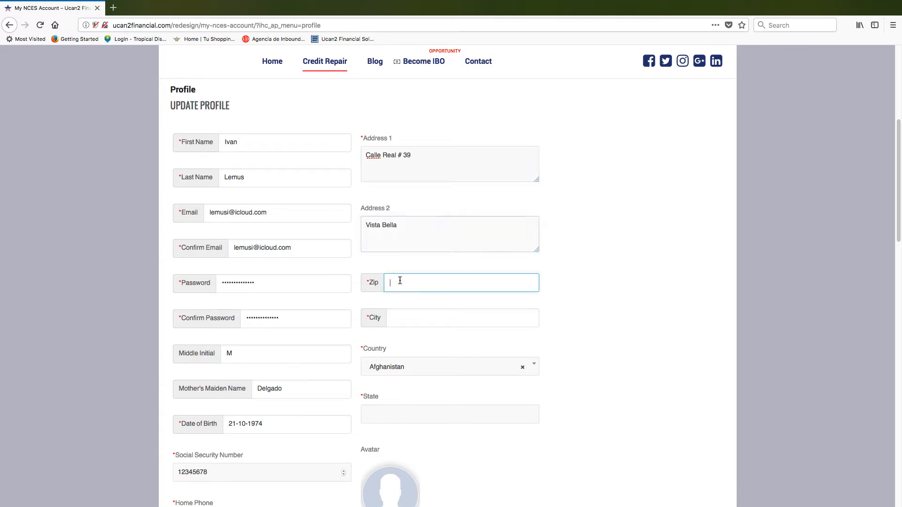
pyautogui.write('03002')
pyautogui.click(409, 319)
pyautogui.write('Jocotenango')
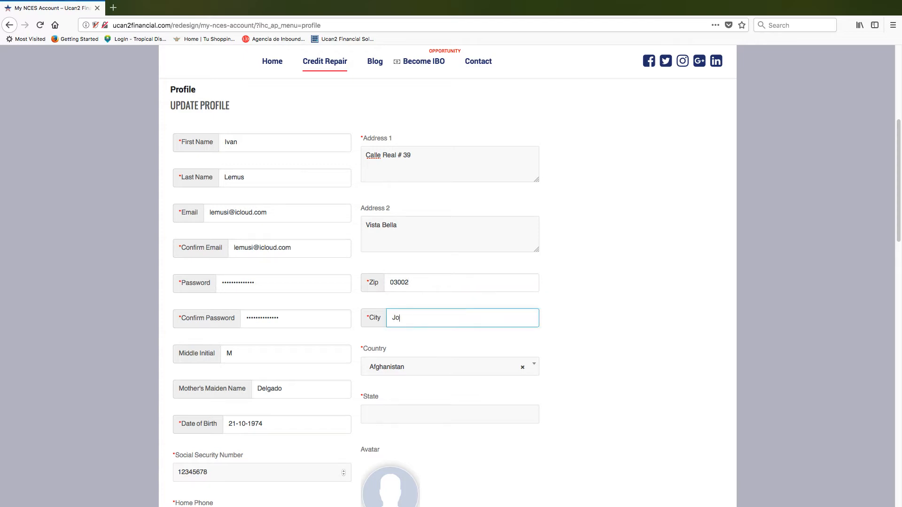
# - Set the country to Guatemala and enter the member's state
pyautogui.click(396, 368)
pyautogui.scroll(-1, 397, 367)
pyautogui.scroll(-4, 399, 365)
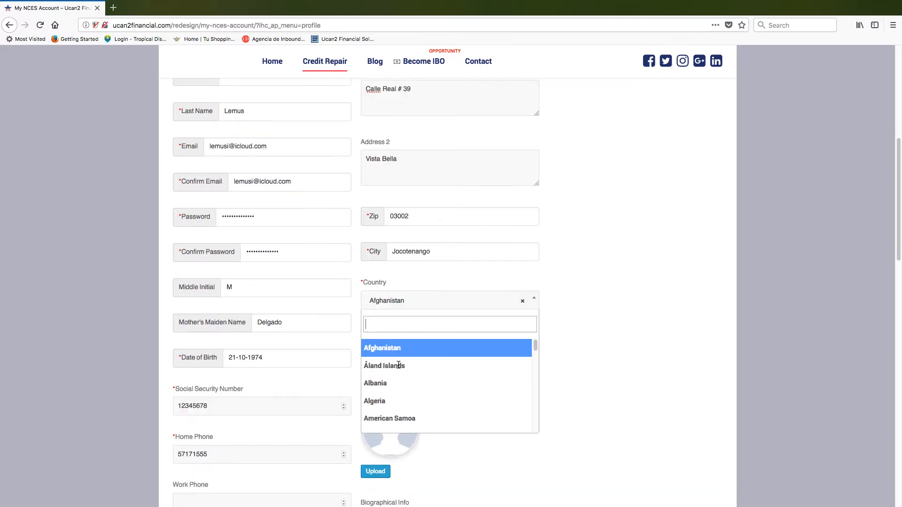
pyautogui.write('guate')
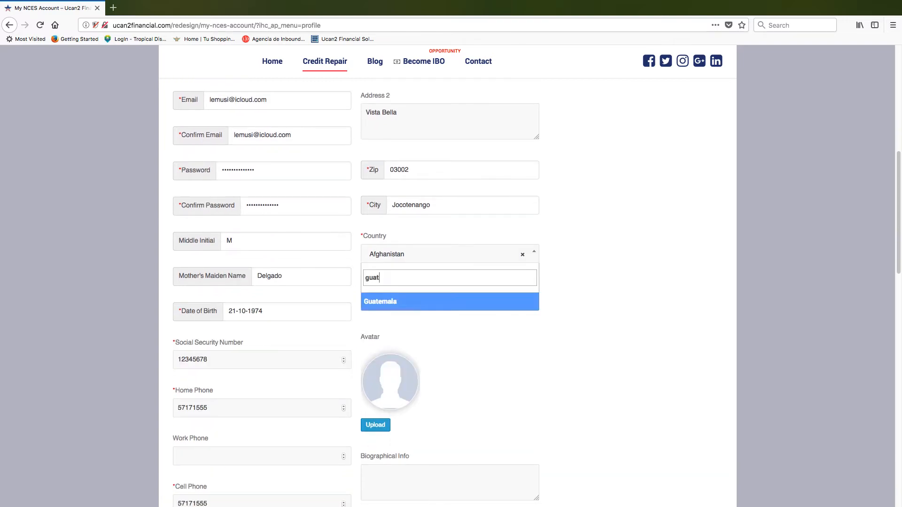
pyautogui.click(383, 302)
pyautogui.click(381, 300)
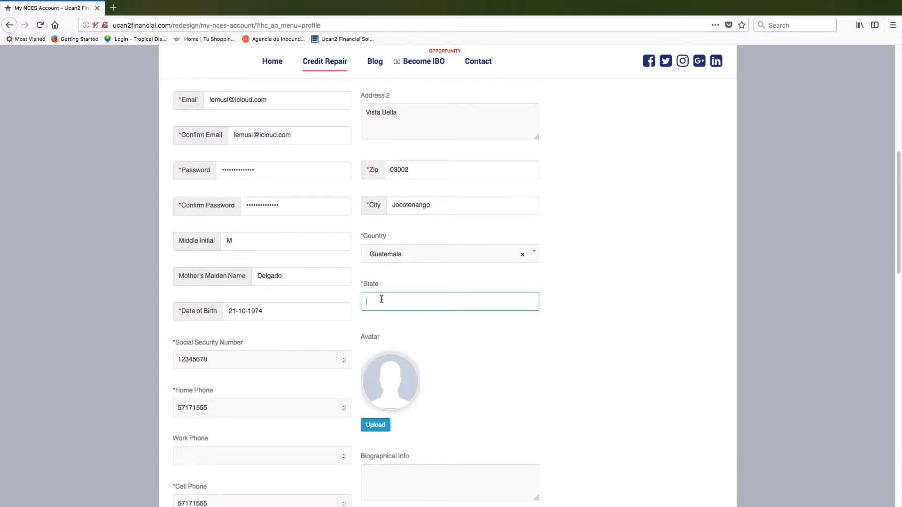
pyautogui.write('S')
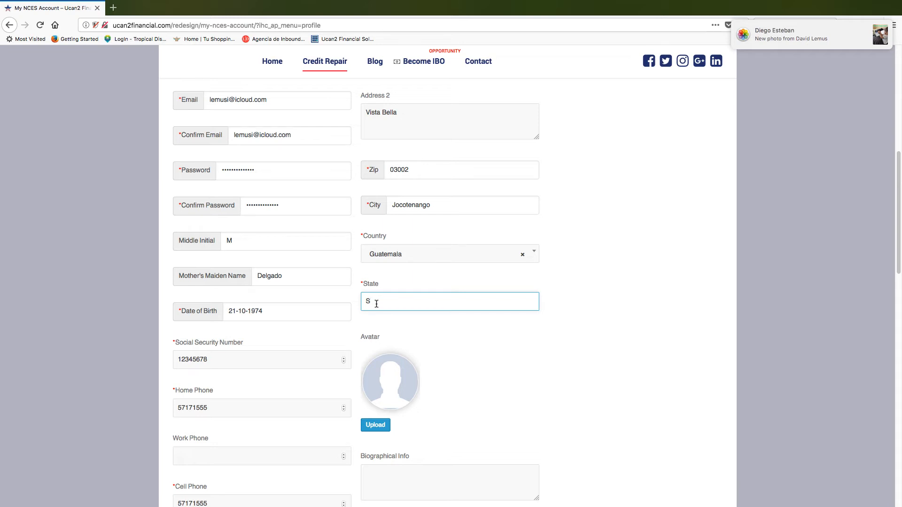
pyautogui.write('a')
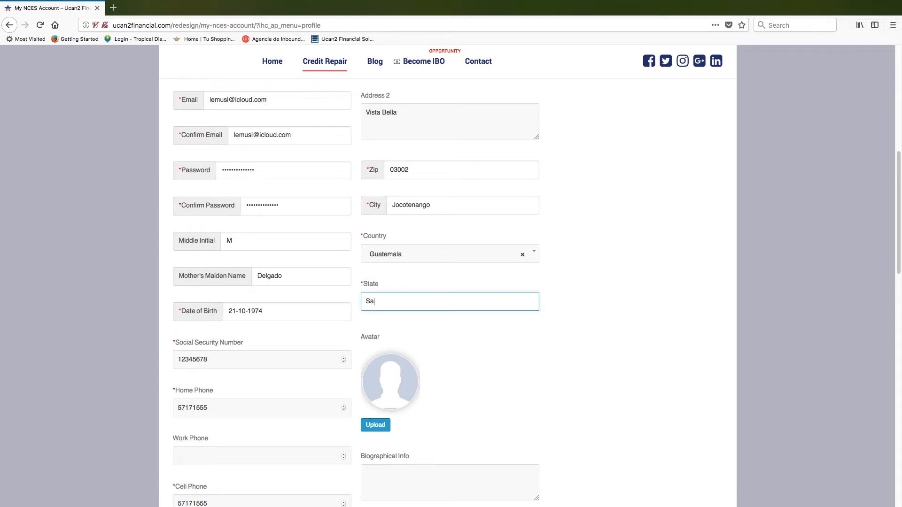
pyautogui.write('catepequez')
# - Enter 'test bio info' as Biographical Info and set Limited Power of Attorney to Yes
pyautogui.scroll(-1, 370, 346)
pyautogui.click(378, 212)
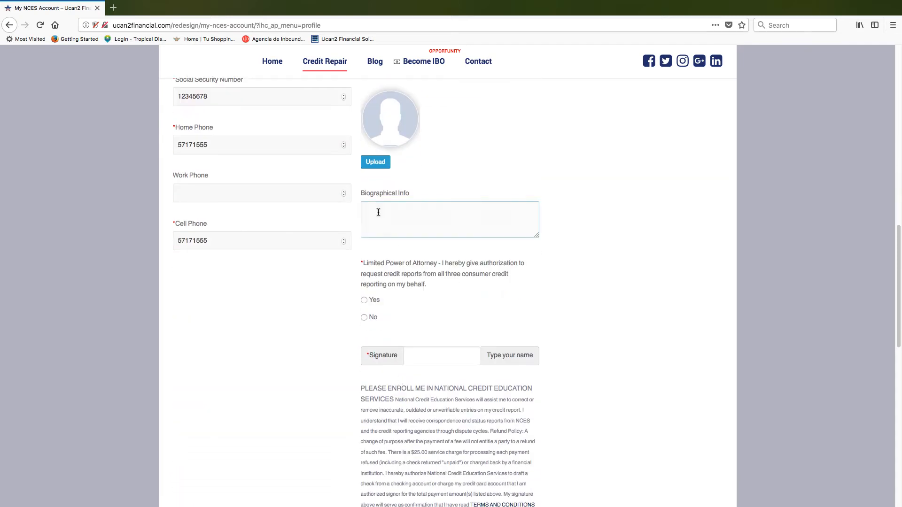
pyautogui.write('test bio info')
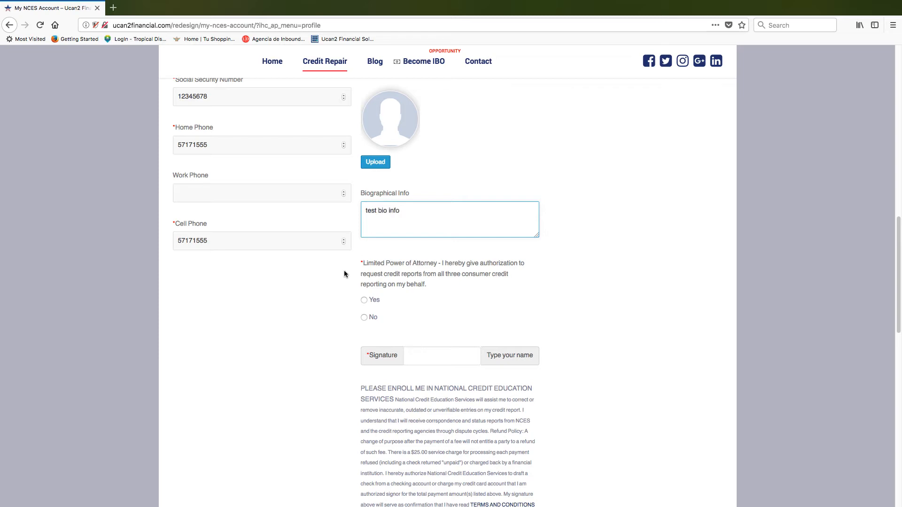
pyautogui.scroll(-5, 329, 297)
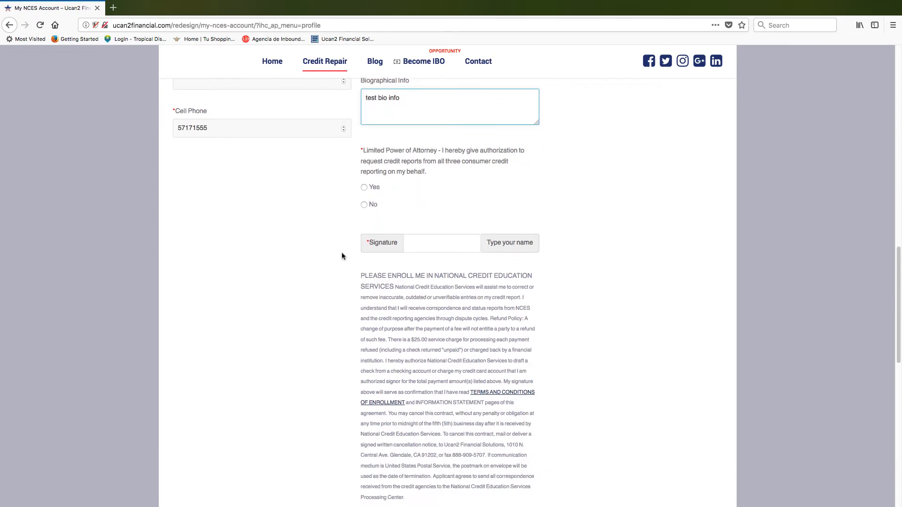
pyautogui.click(365, 187)
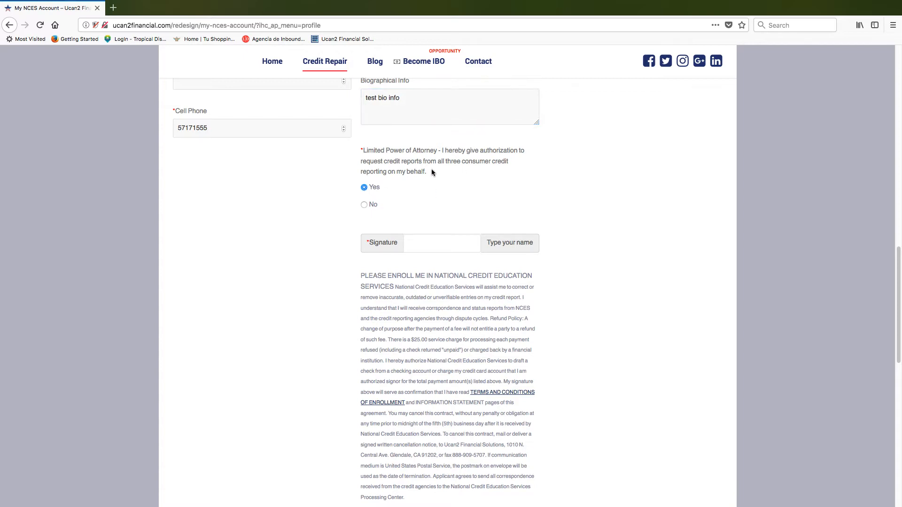
# - Sign the form by typing the member's full name in the Signature field
pyautogui.scroll(-2, 431, 170)
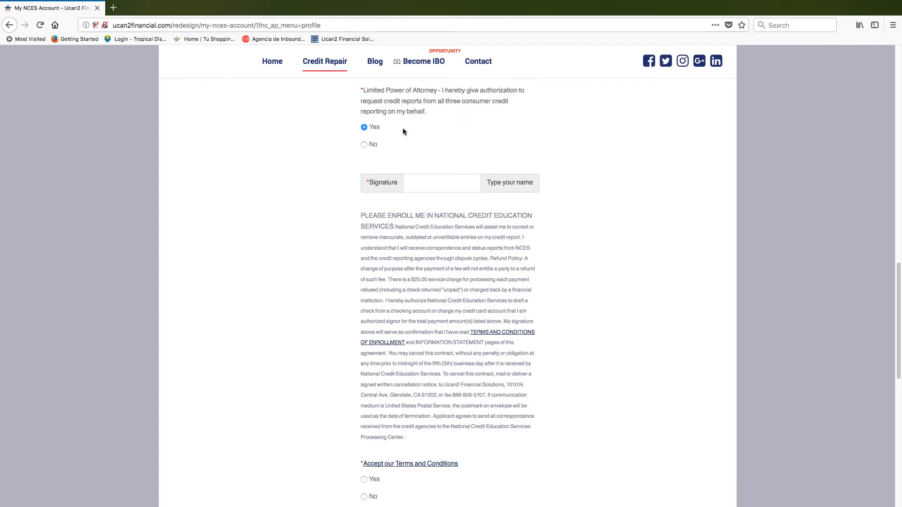
pyautogui.click(426, 181)
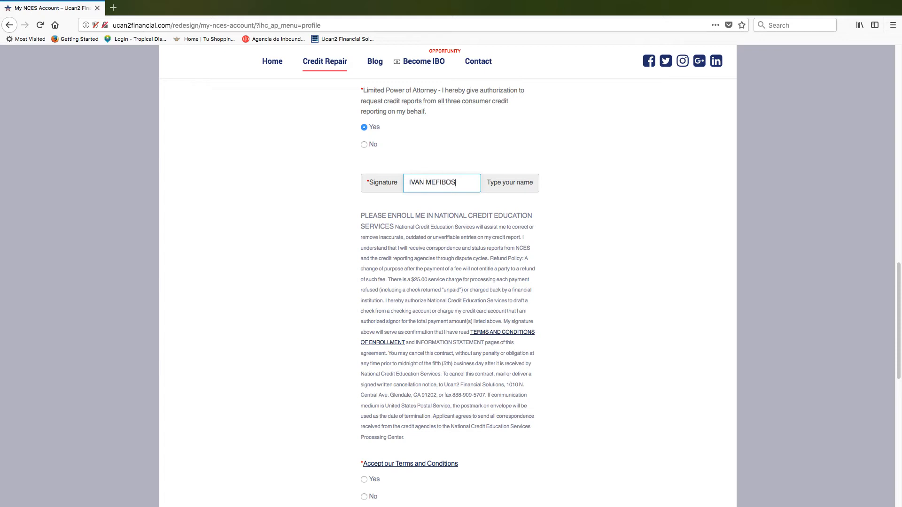
pyautogui.click(402, 231)
pyautogui.scroll(-5, 401, 230)
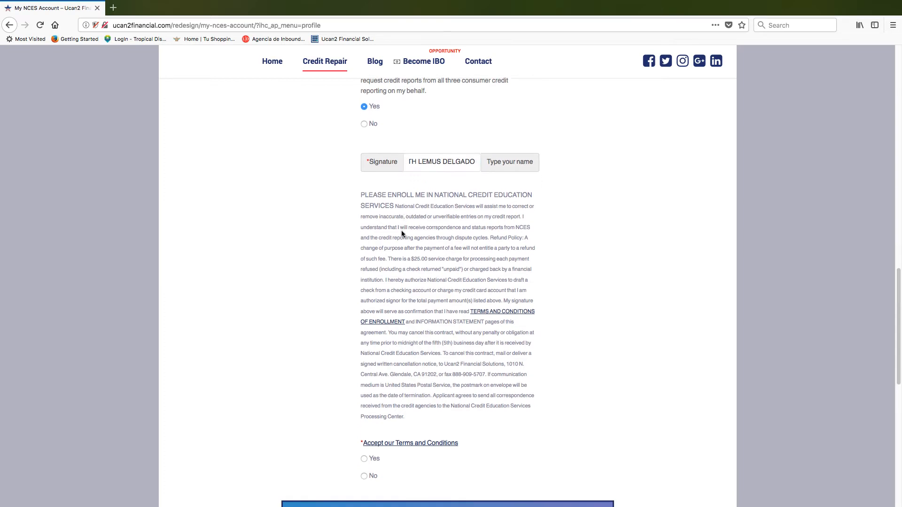
pyautogui.scroll(-1, 385, 275)
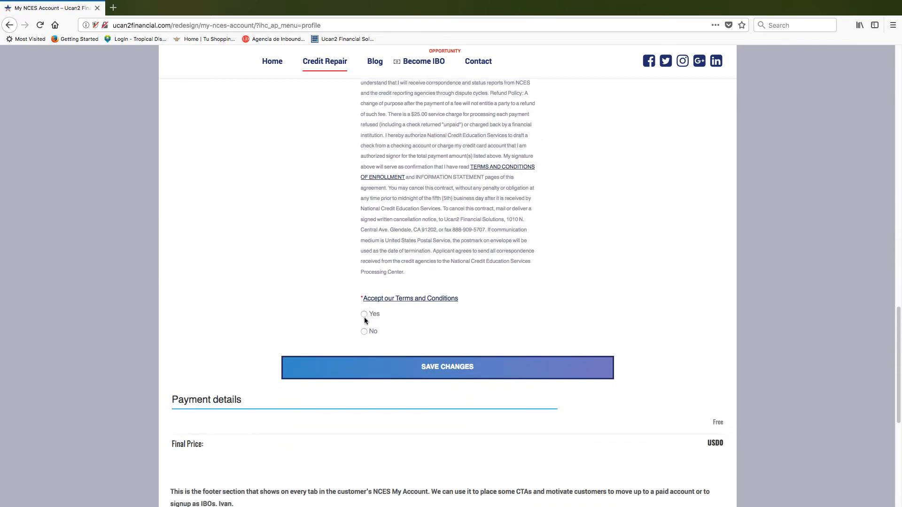
# - Read the IBOs Terms of Service in a new tab, then return to the My NCES Account tab
pyautogui.click(395, 300)
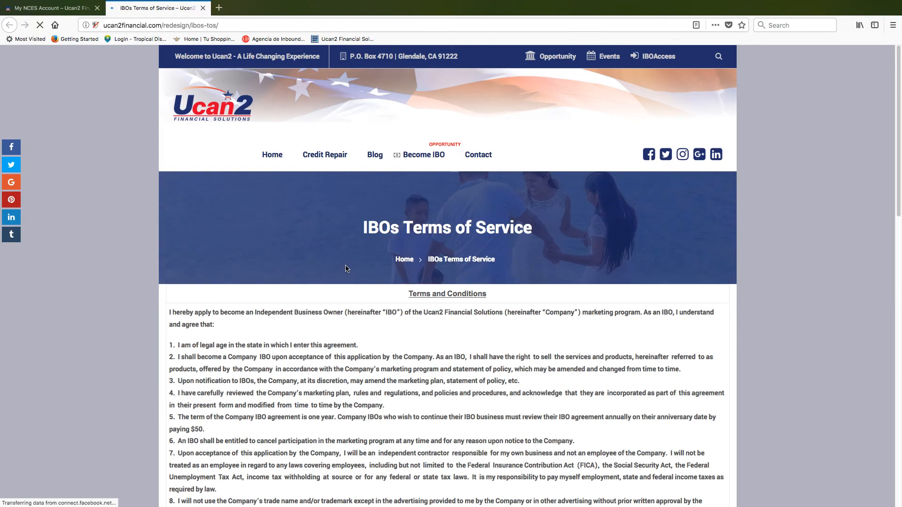
pyautogui.scroll(-6, 345, 278)
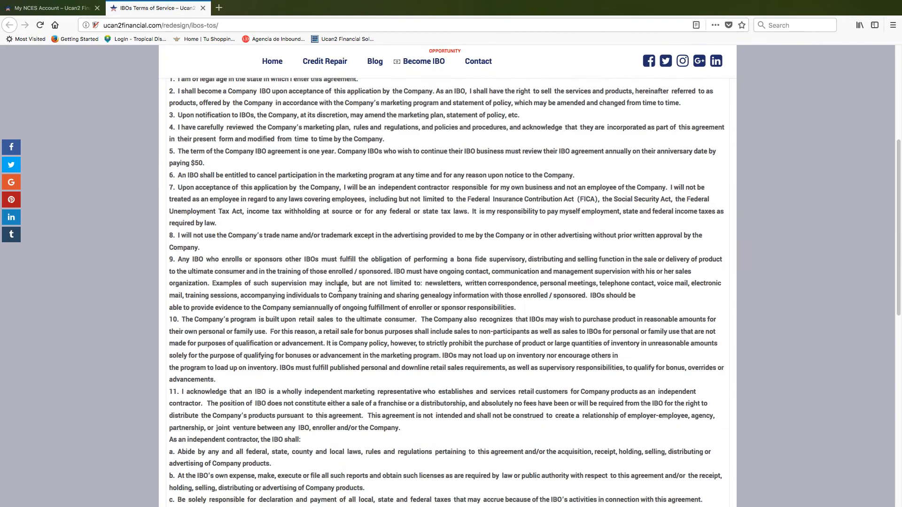
pyautogui.scroll(-10, 340, 288)
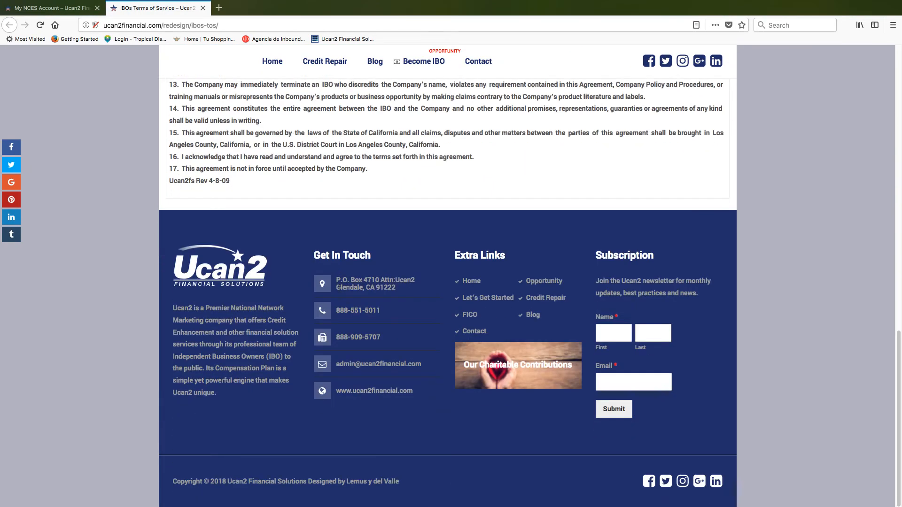
pyautogui.scroll(6, 247, 192)
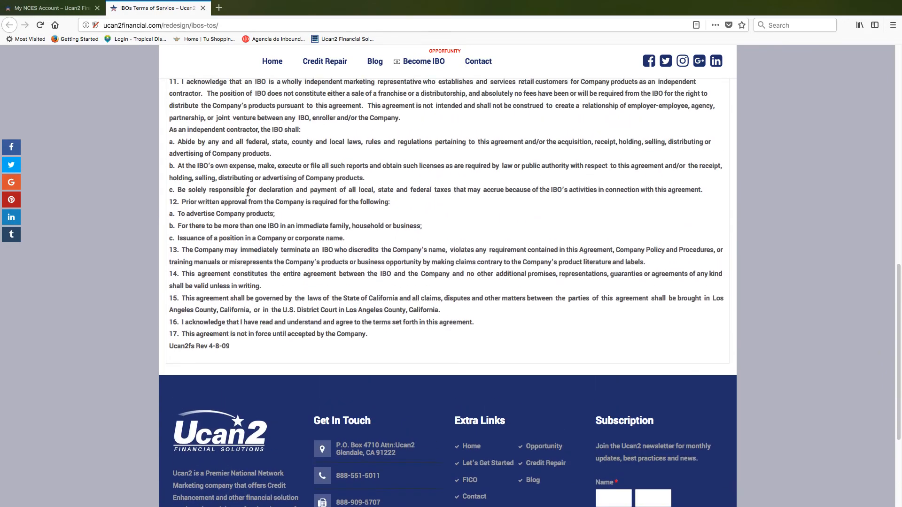
pyautogui.scroll(10, 248, 192)
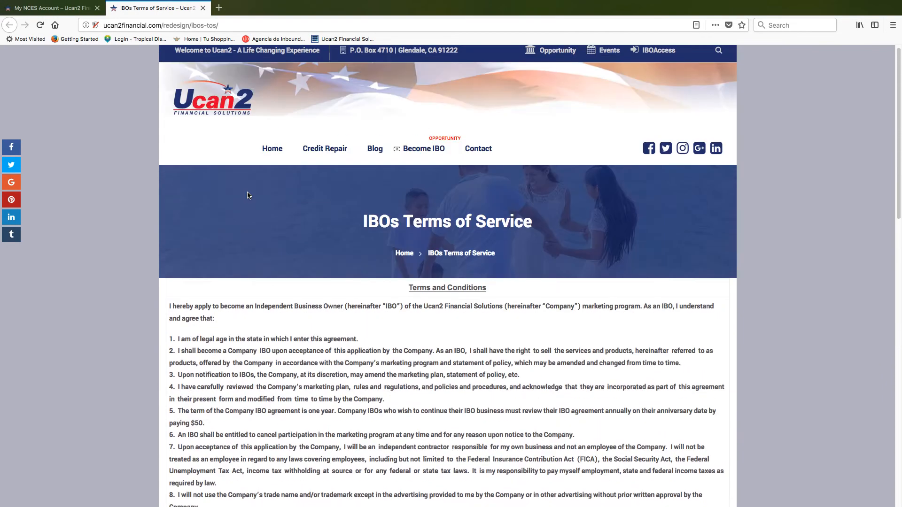
pyautogui.click(65, 8)
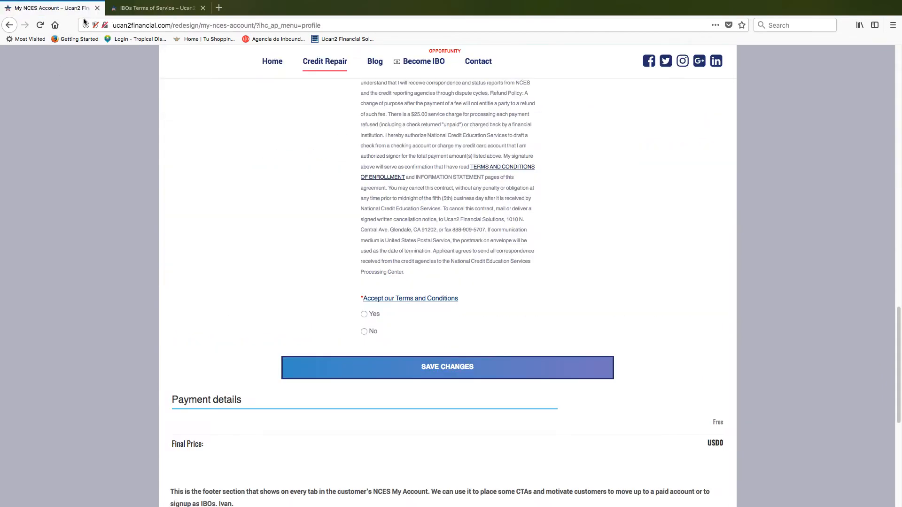
# - Save the updated profile, check the success confirmation, and move toward the mail app
pyautogui.click(395, 371)
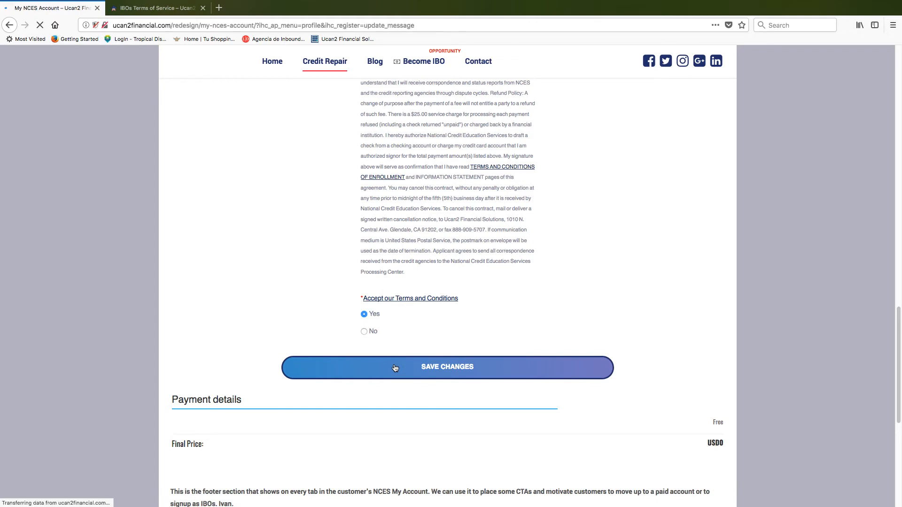
pyautogui.scroll(-5, 366, 351)
pyautogui.scroll(-10, 365, 350)
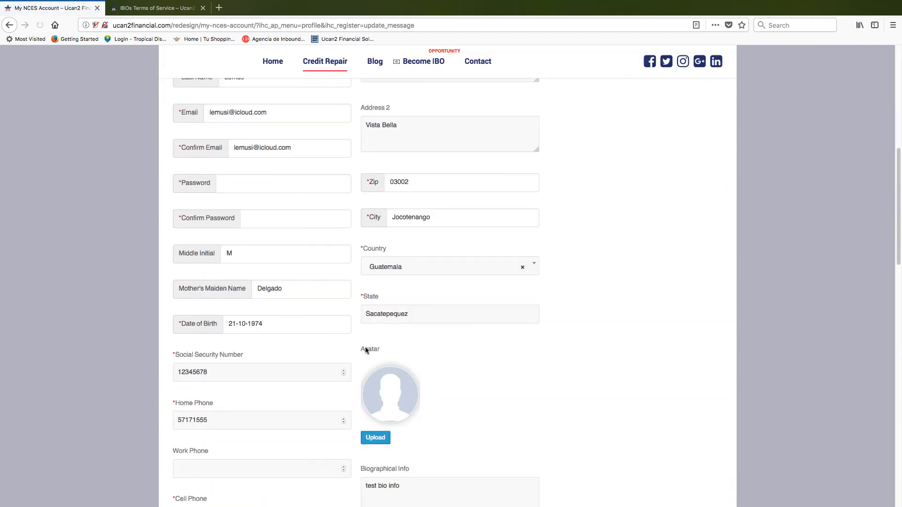
pyautogui.scroll(-8, 365, 349)
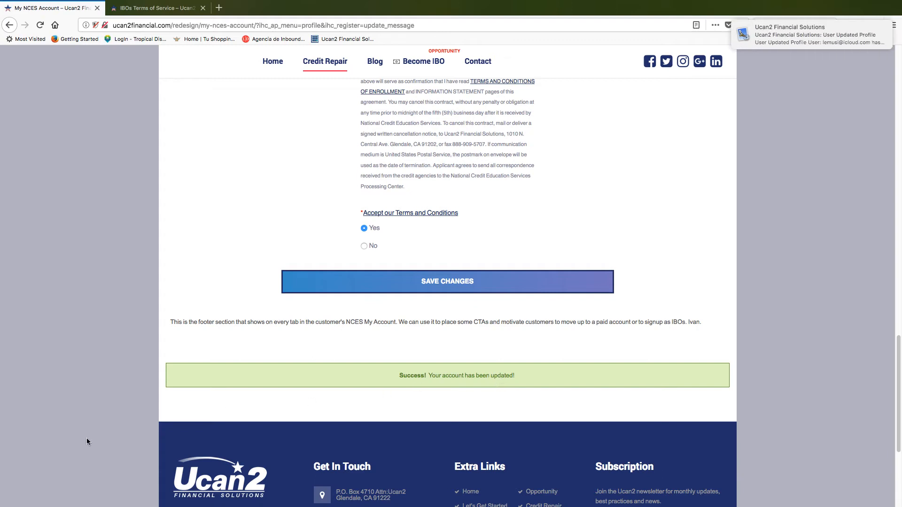
pyautogui.hotkey('ctrl', 'Left')
pyautogui.hotkey('ctrl', 'Left')
pyautogui.hotkey('ctrl', 'Left')
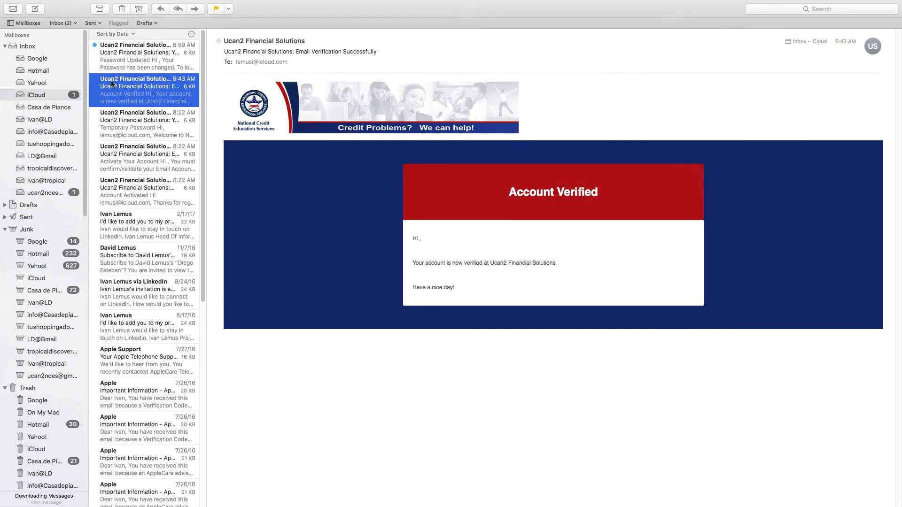
# - Read the Password Updated and User Updated Profile emails, then switch back to the admin page
pyautogui.click(114, 59)
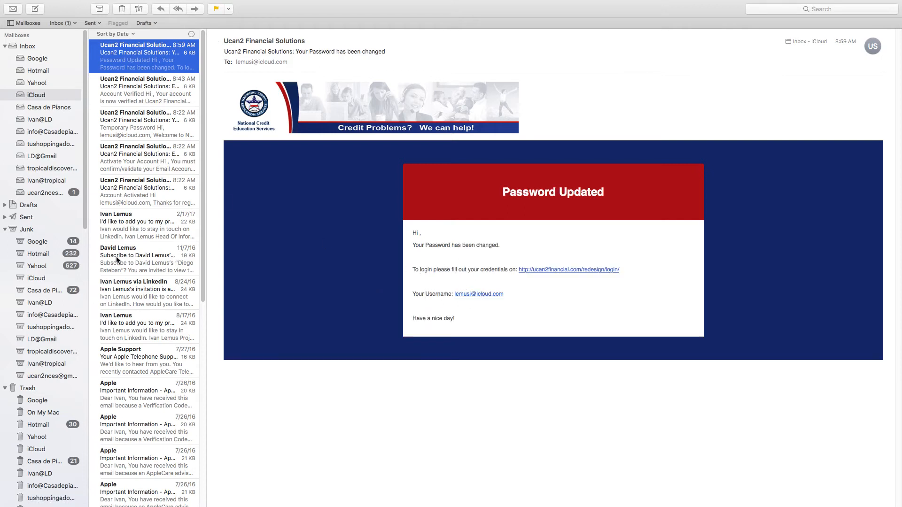
pyautogui.click(47, 194)
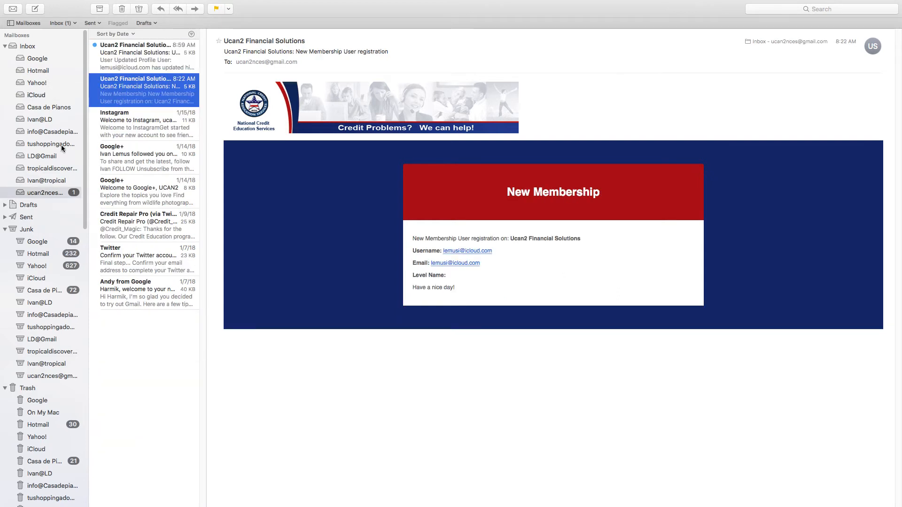
pyautogui.click(123, 55)
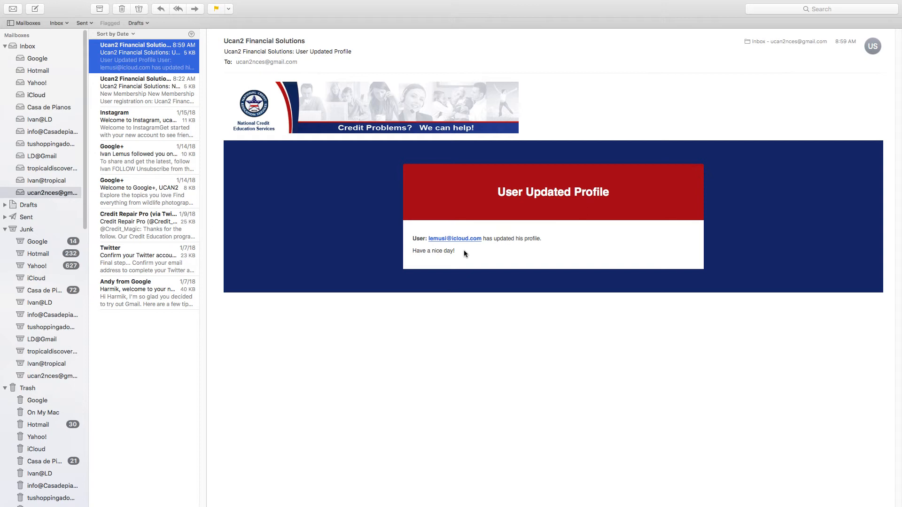
pyautogui.hotkey('ctrl', 'Right')
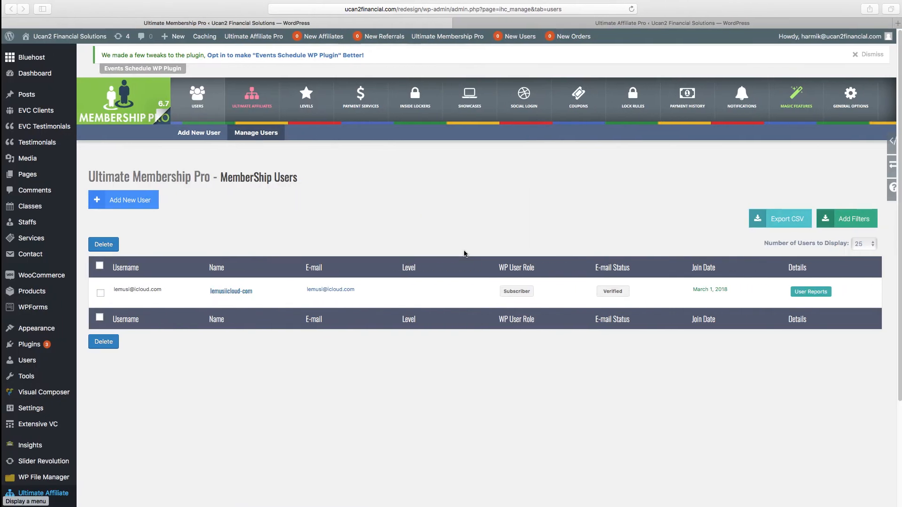
# - Return to the NCES account and browse the Credit Repair subscription plans
pyautogui.hotkey('ctrl', 'Right')
pyautogui.hotkey('ctrl', 'Right')
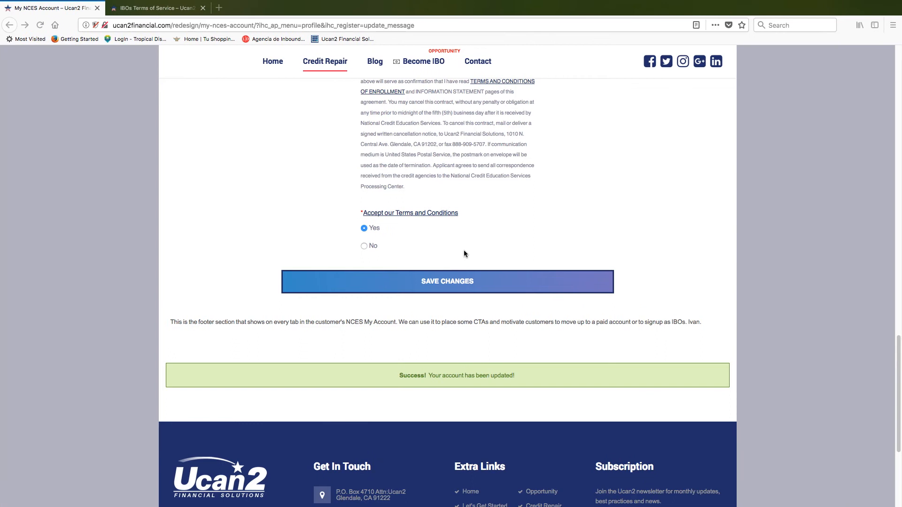
pyautogui.scroll(1, 255, 239)
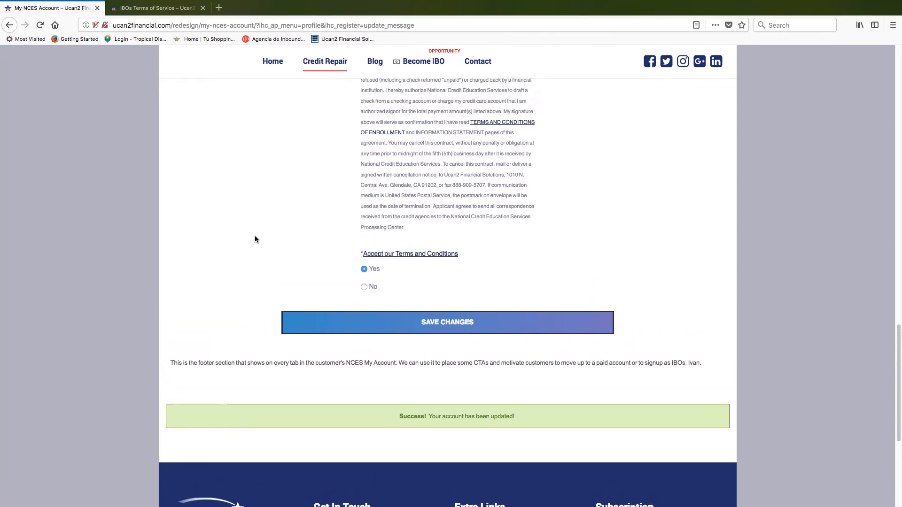
pyautogui.scroll(15, 256, 234)
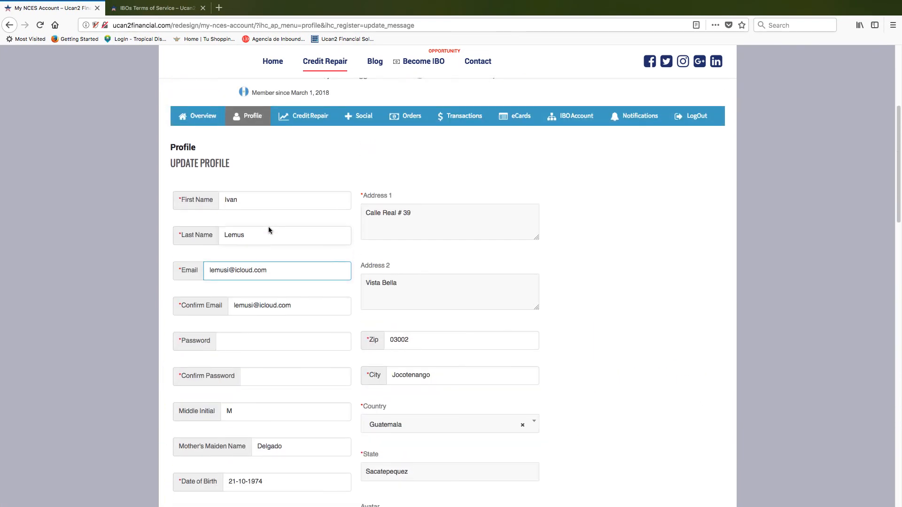
pyautogui.scroll(3, 269, 230)
pyautogui.click(310, 240)
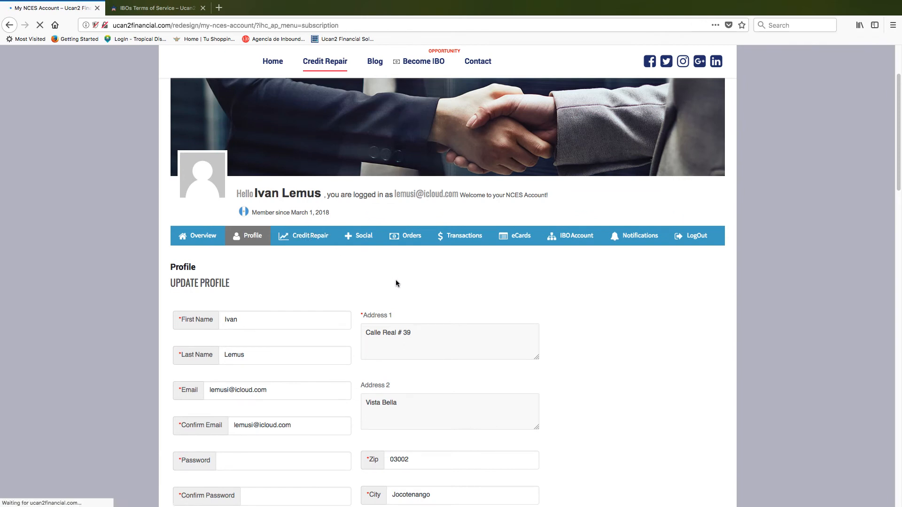
pyautogui.scroll(-9, 395, 280)
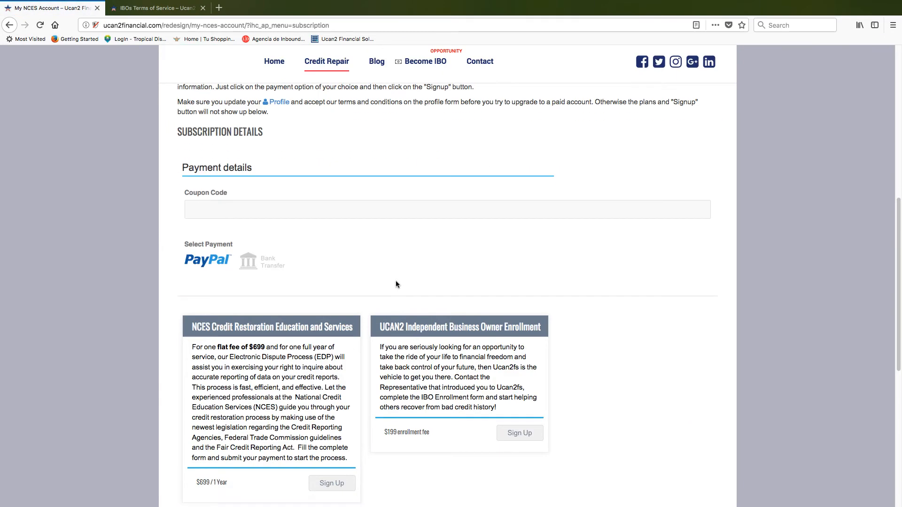
pyautogui.scroll(-2, 254, 423)
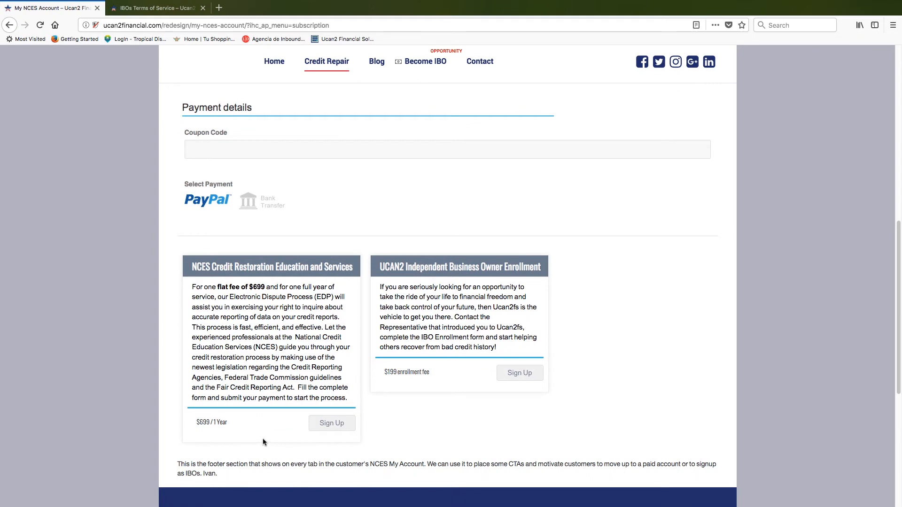
pyautogui.scroll(2, 384, 411)
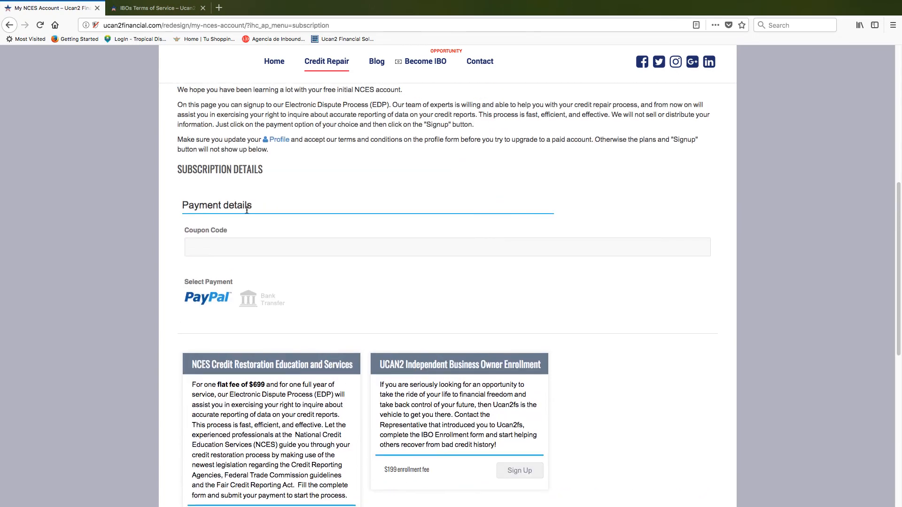
pyautogui.scroll(-2, 251, 281)
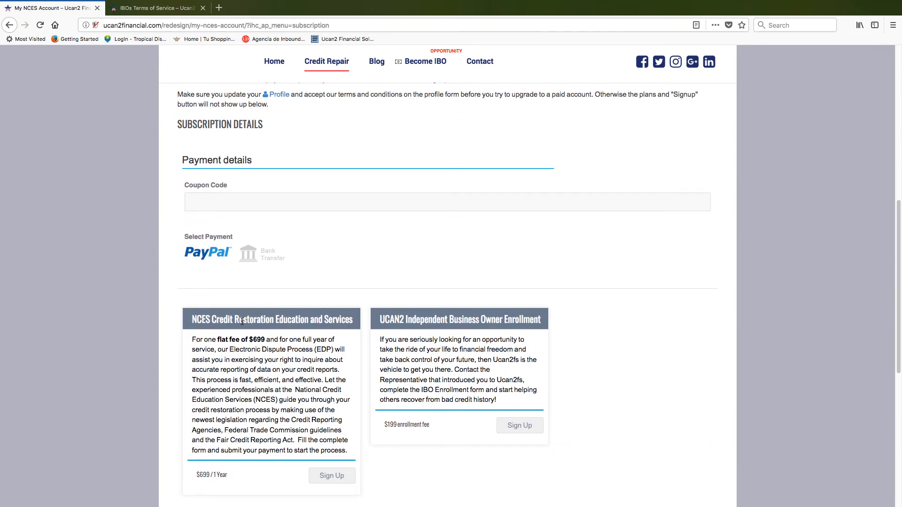
# - Focus the Coupon Code field and set the payment method to PayPal after trying Bank Transfer
pyautogui.click(209, 199)
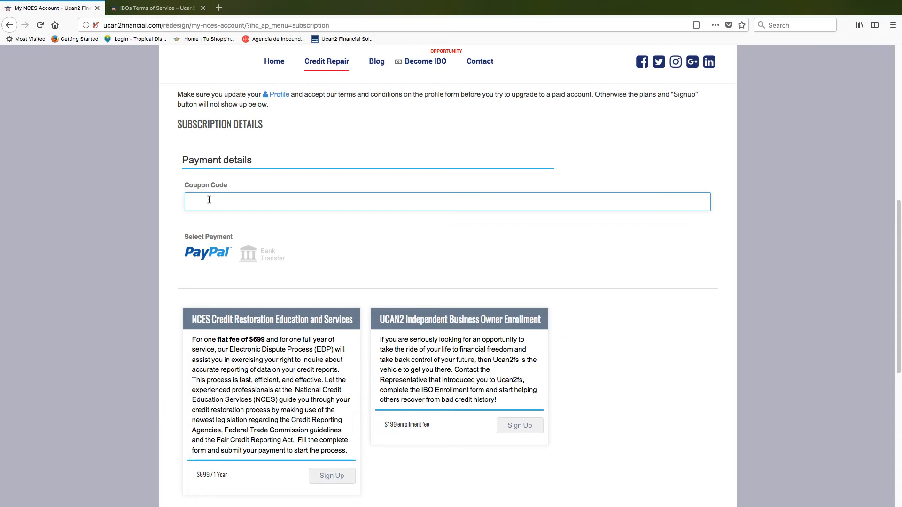
pyautogui.scroll(-3, 214, 244)
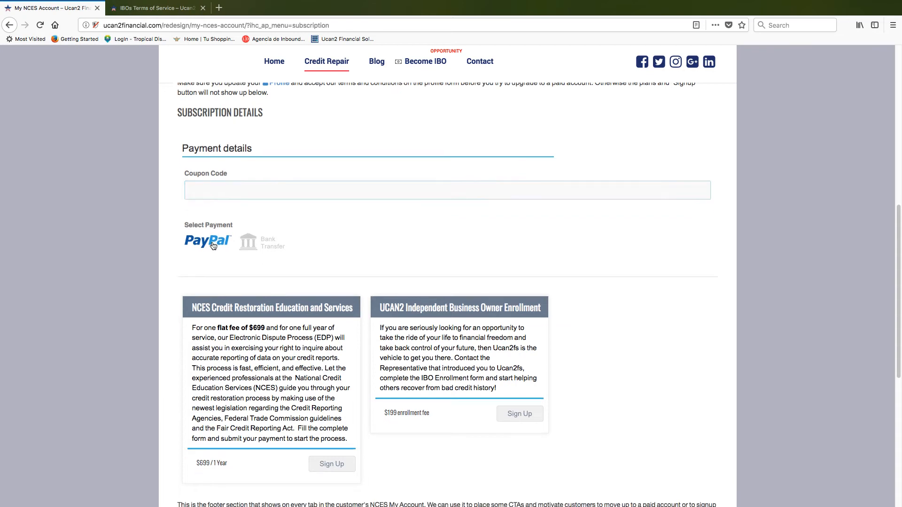
pyautogui.click(258, 175)
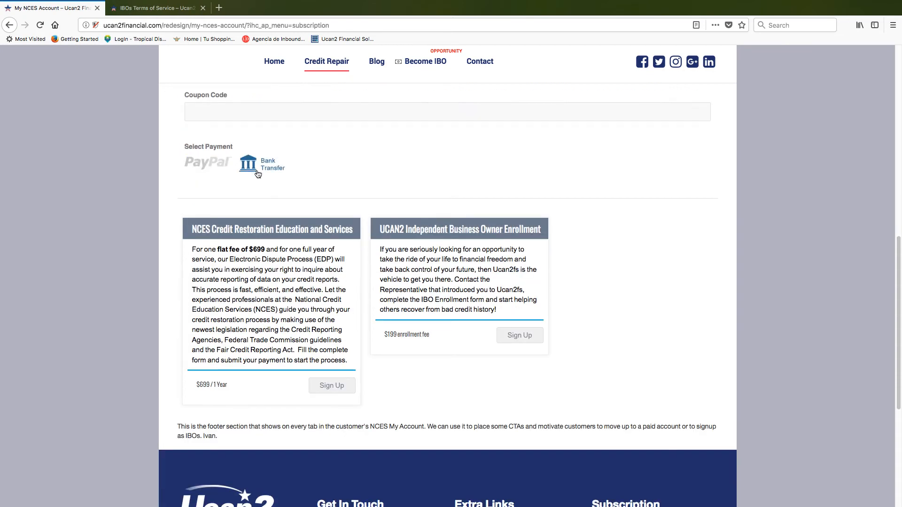
pyautogui.click(198, 170)
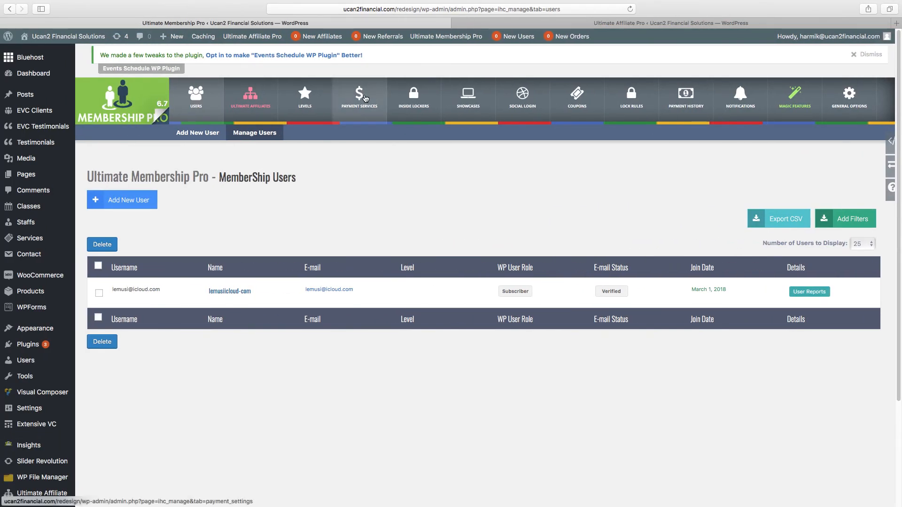
# - Review the Payment Services settings in Ultimate Membership Pro
pyautogui.click(362, 99)
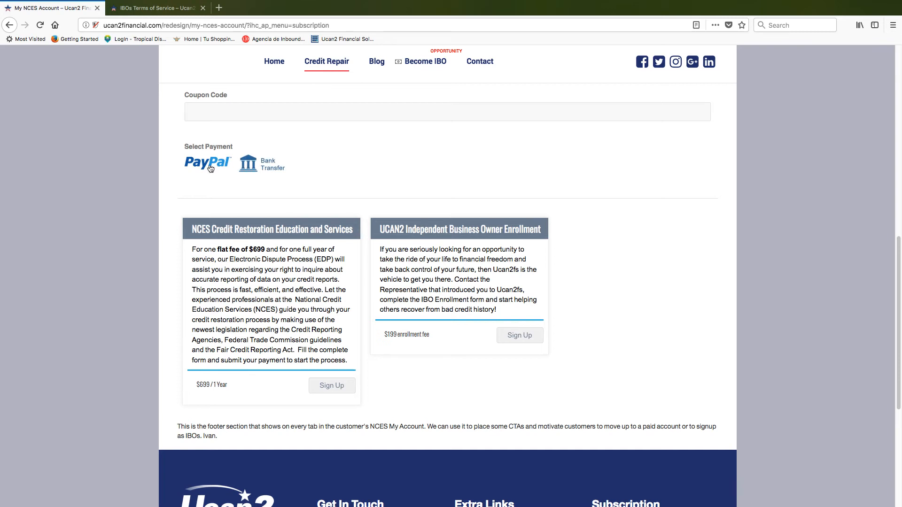
# - Pay by Bank Transfer and sign up for the $699 NCES Credit Restoration Education and Services plan
pyautogui.click(255, 164)
pyautogui.scroll(-1, 286, 312)
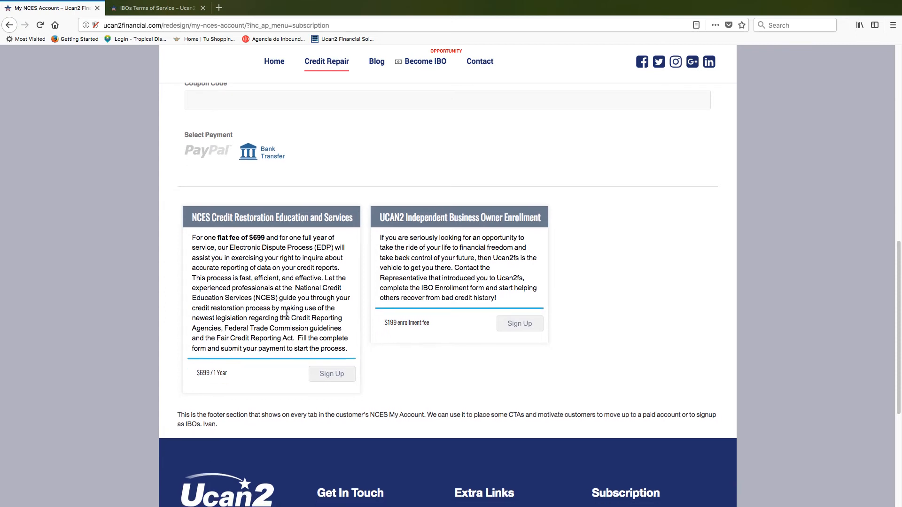
pyautogui.scroll(-4, 287, 313)
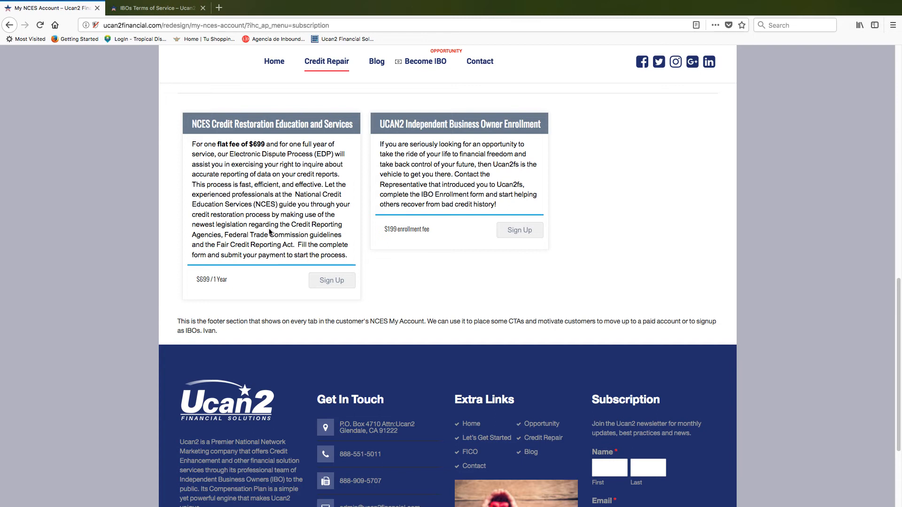
pyautogui.click(332, 281)
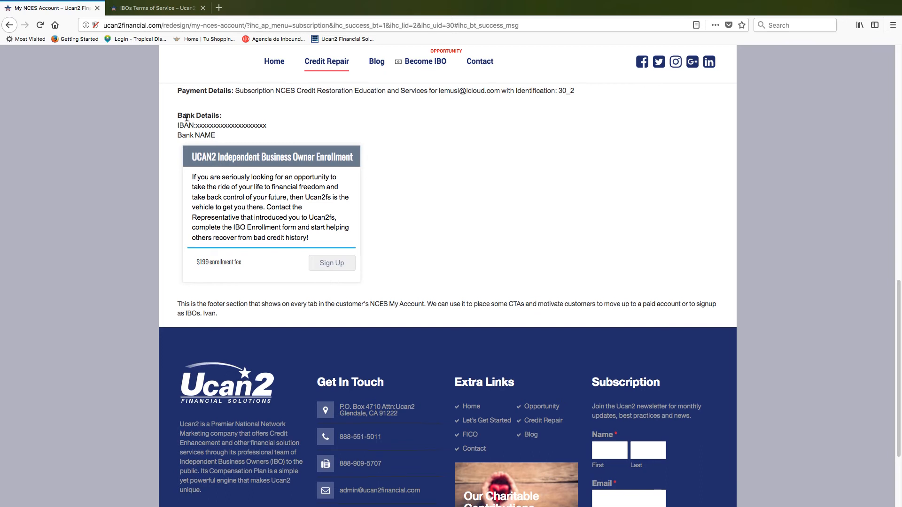
pyautogui.scroll(2, 187, 117)
pyautogui.scroll(1, 187, 118)
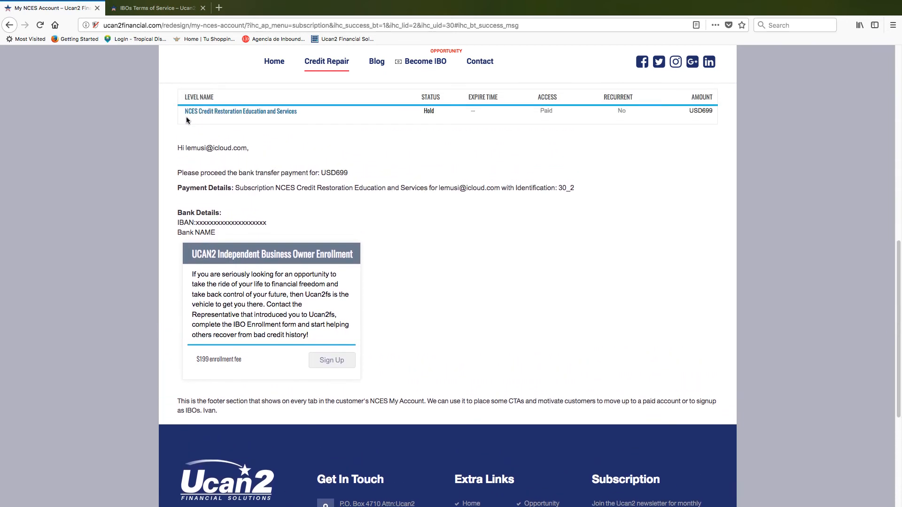
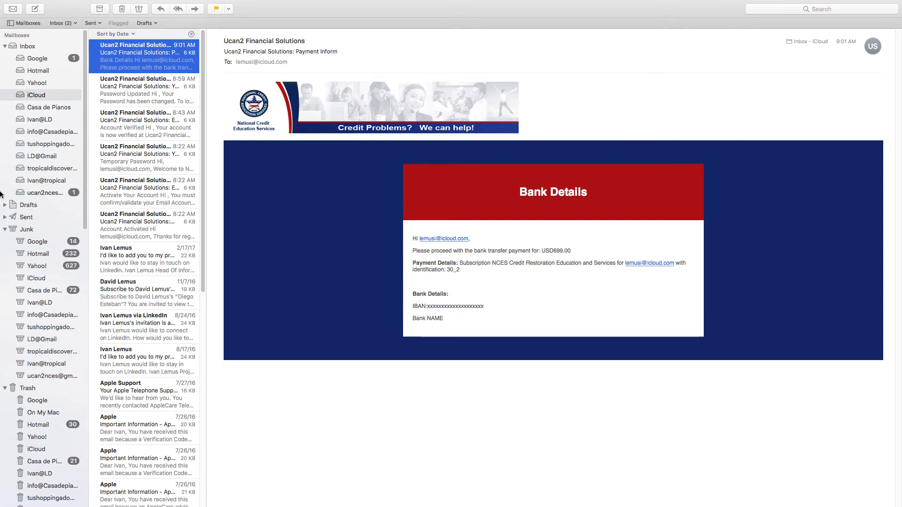
# - Open the ucan2nces inbox and read the 9:01 AM 'User Updated Profile' email from Ucan2
pyautogui.click(39, 194)
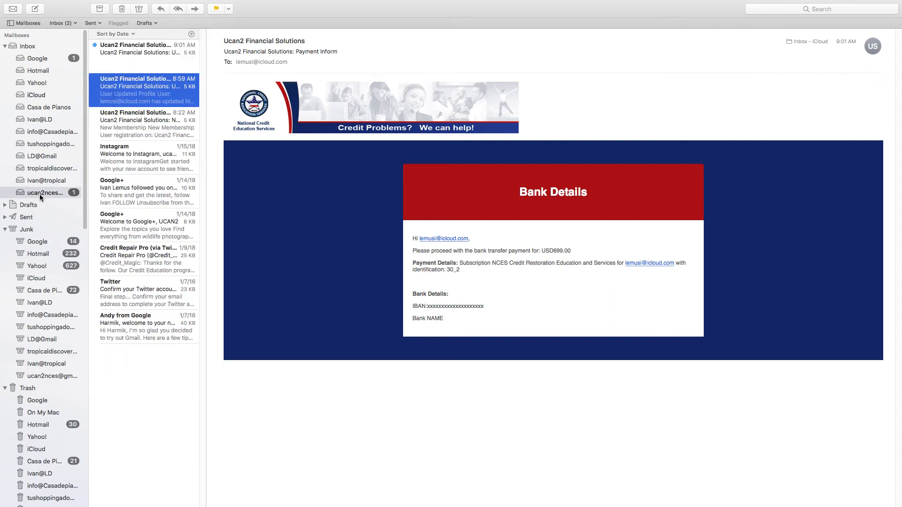
pyautogui.click(125, 55)
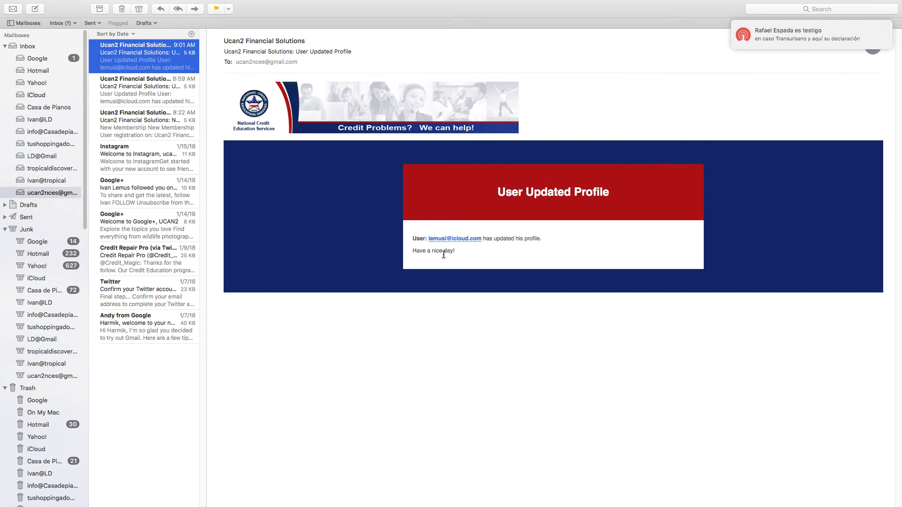
pyautogui.click(111, 85)
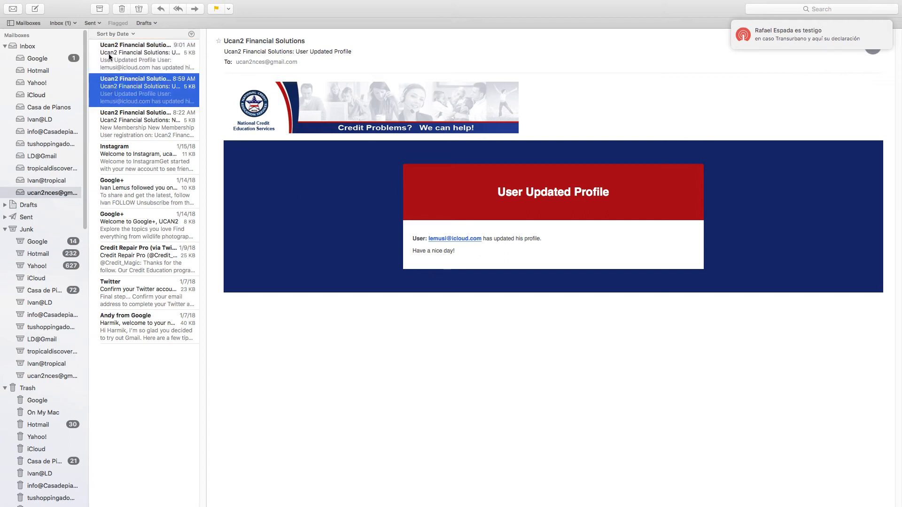
pyautogui.click(109, 54)
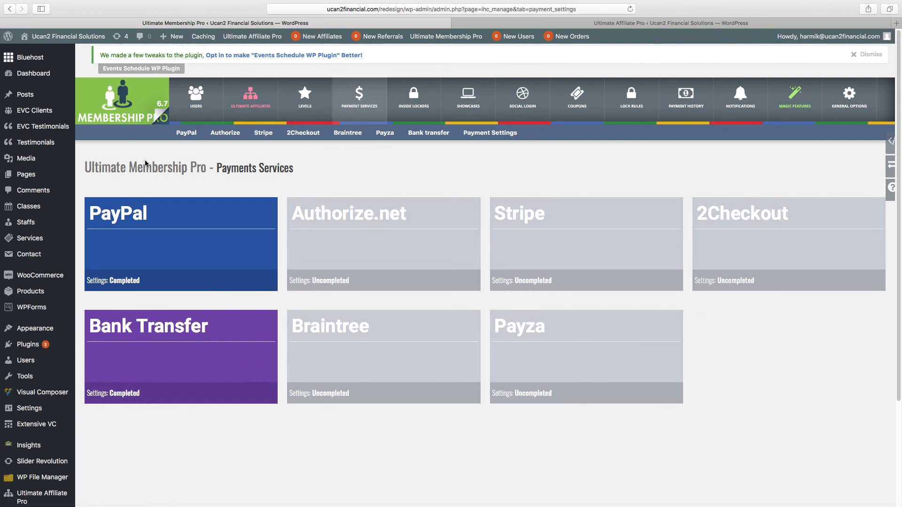
# - Go from Users to Payment History to list the pending 699.00 USD Bank Transfer order
pyautogui.click(198, 95)
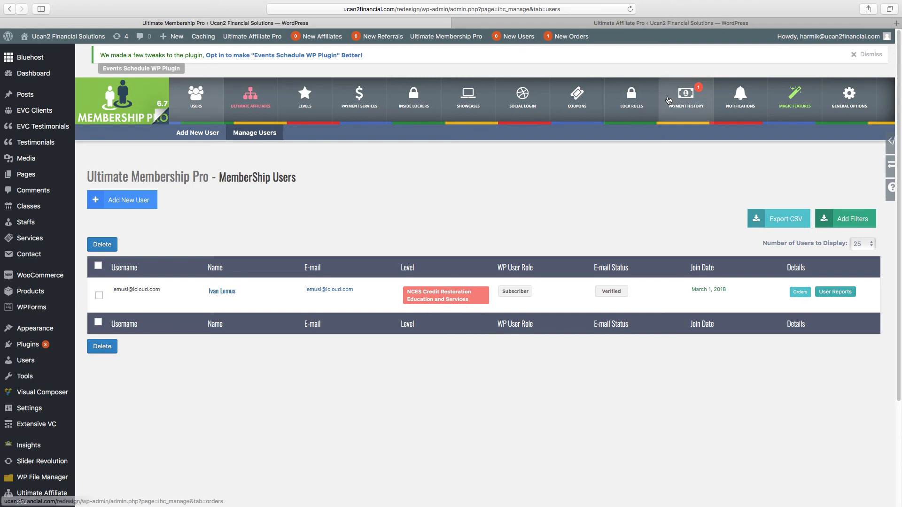
pyautogui.click(687, 108)
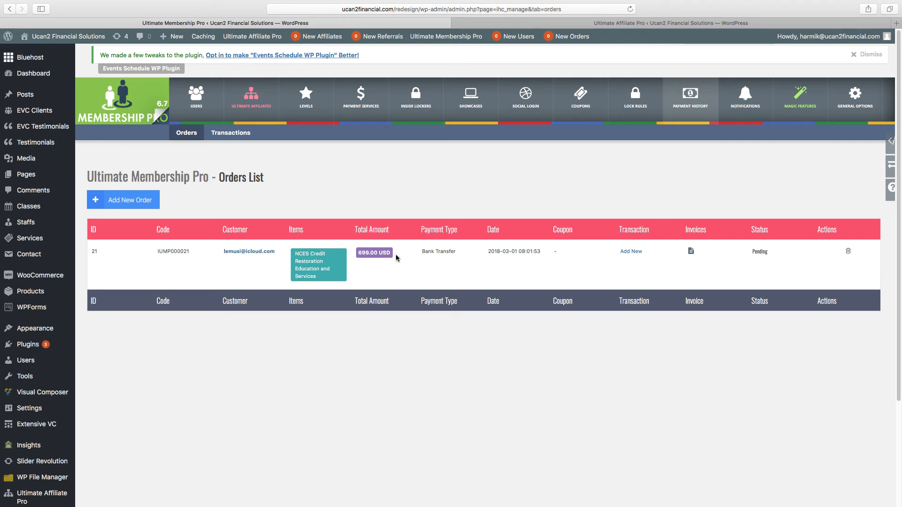
# - Add a Bank Transfer transaction to order 21 with details 'OK. PAYMENT REGESTERED.'
pyautogui.click(630, 253)
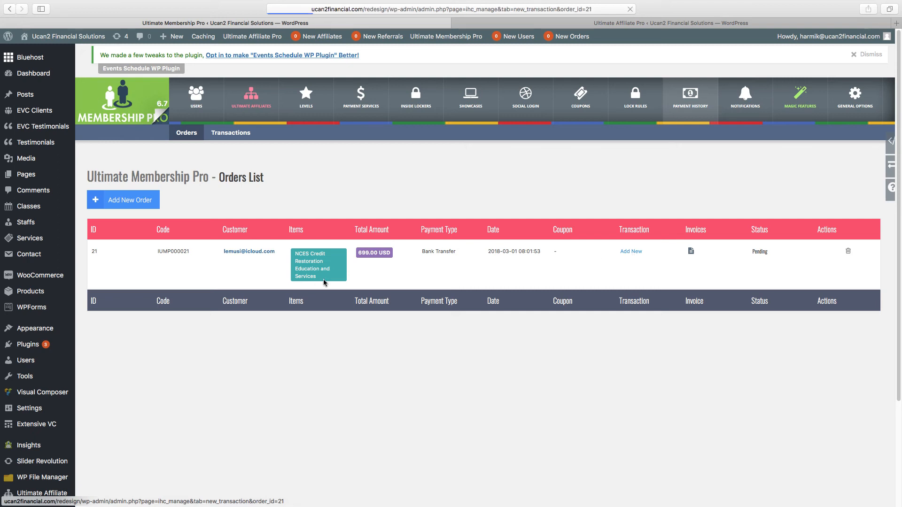
pyautogui.scroll(-2, 213, 214)
pyautogui.scroll(-2, 213, 214)
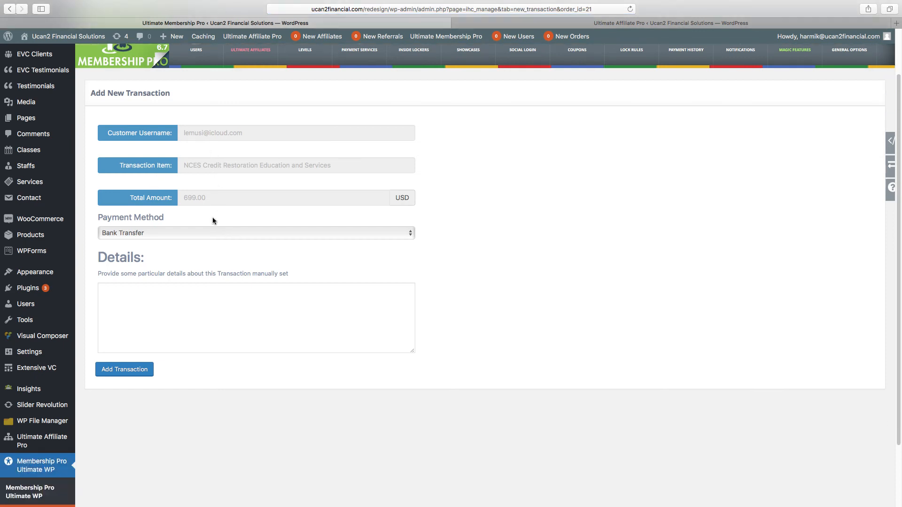
pyautogui.click(130, 310)
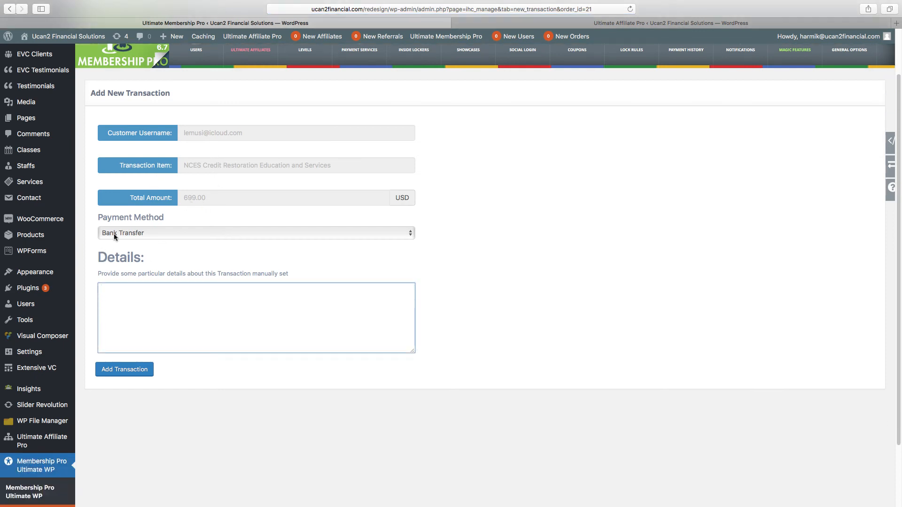
pyautogui.click(113, 234)
pyautogui.click(114, 233)
pyautogui.click(119, 310)
pyautogui.write('OK. PAYMENT REGESTERED.')
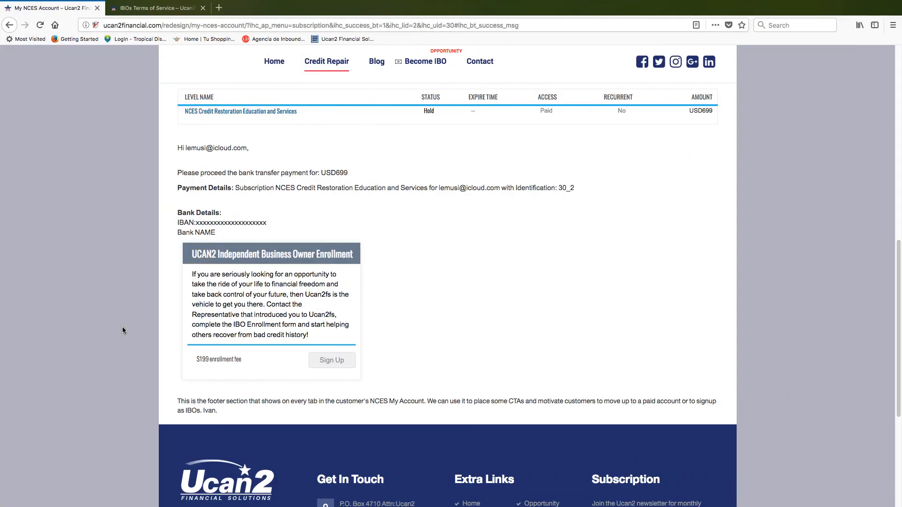
# - Scroll the My NCES Account page to the Subscription Details table showing NCES on Hold
pyautogui.scroll(3, 381, 293)
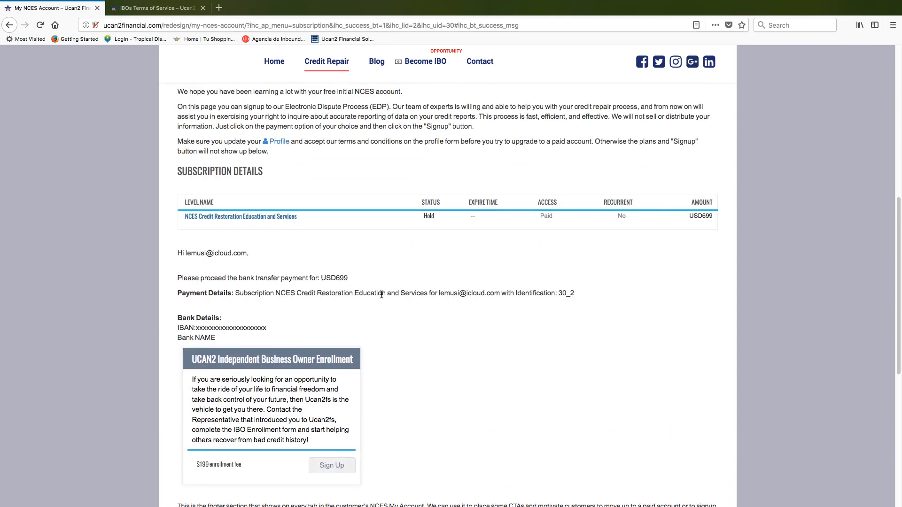
pyautogui.scroll(1, 385, 320)
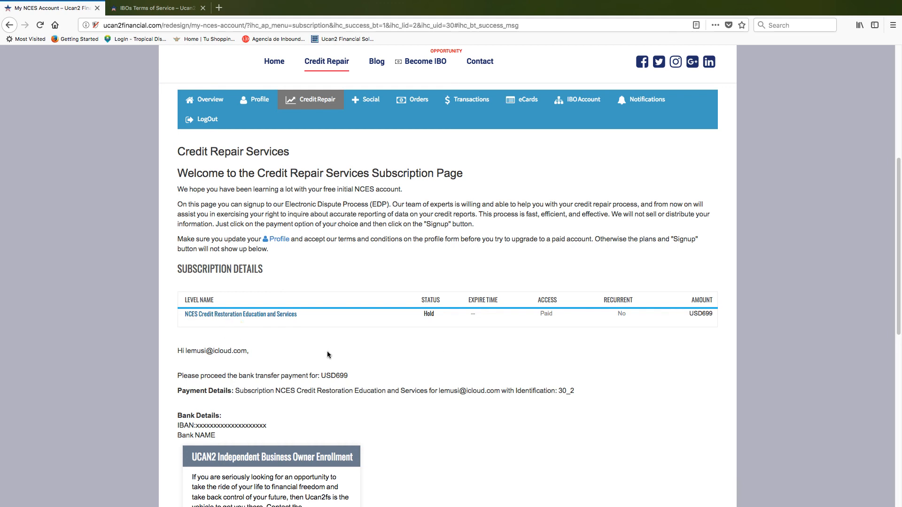
pyautogui.moveTo(231, 327)
pyautogui.scroll(-1, 370, 201)
pyautogui.scroll(-10, 370, 201)
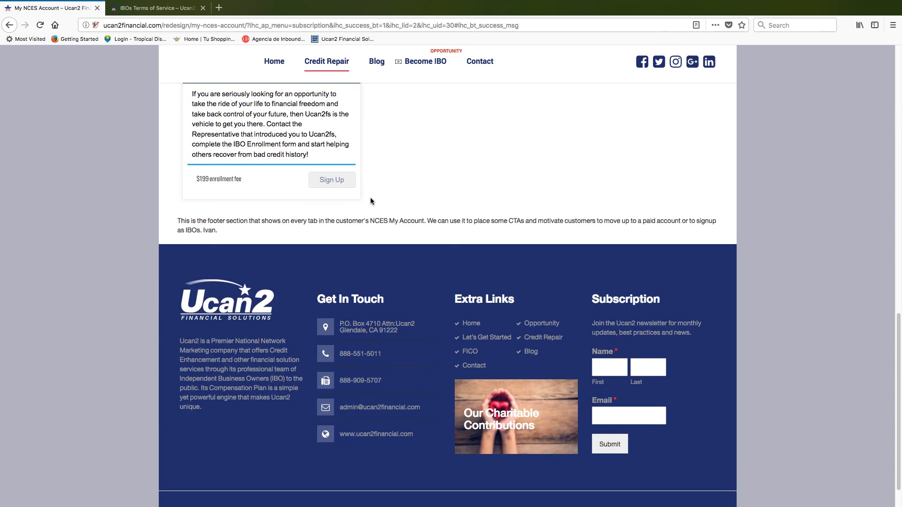
pyautogui.scroll(7, 370, 201)
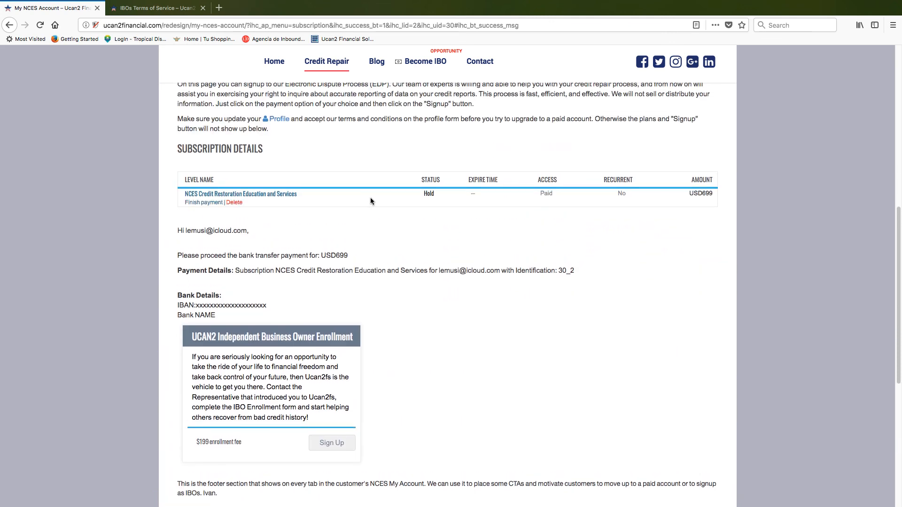
pyautogui.scroll(5, 361, 207)
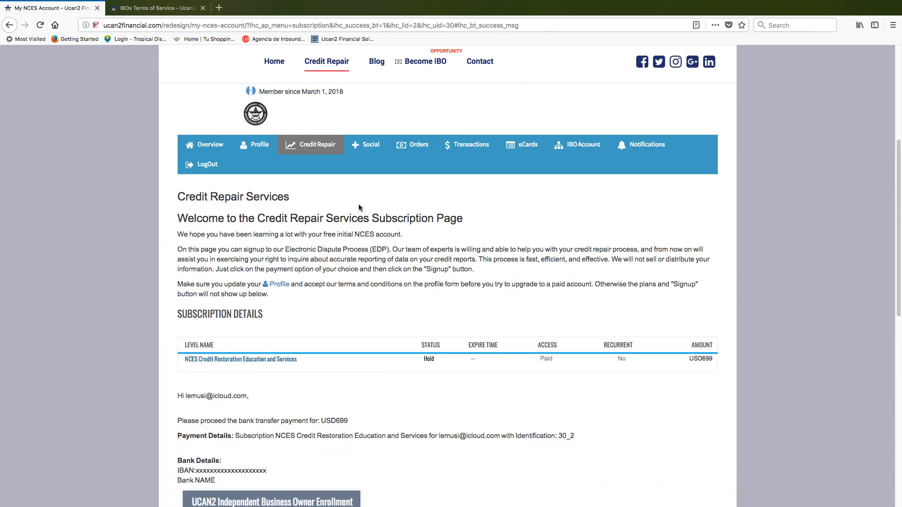
pyautogui.moveTo(244, 359)
pyautogui.moveTo(444, 359)
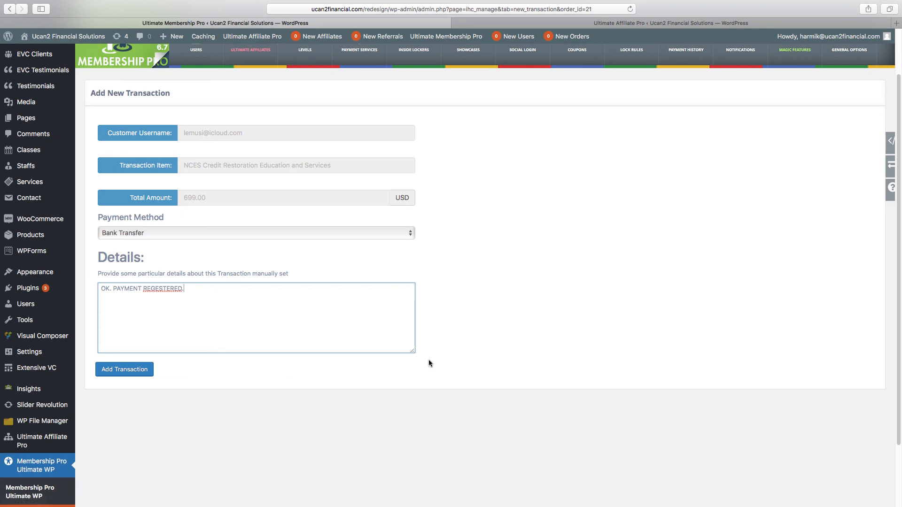
# - Save the manual transaction so the 699.00 USD order shows Completed
pyautogui.click(130, 373)
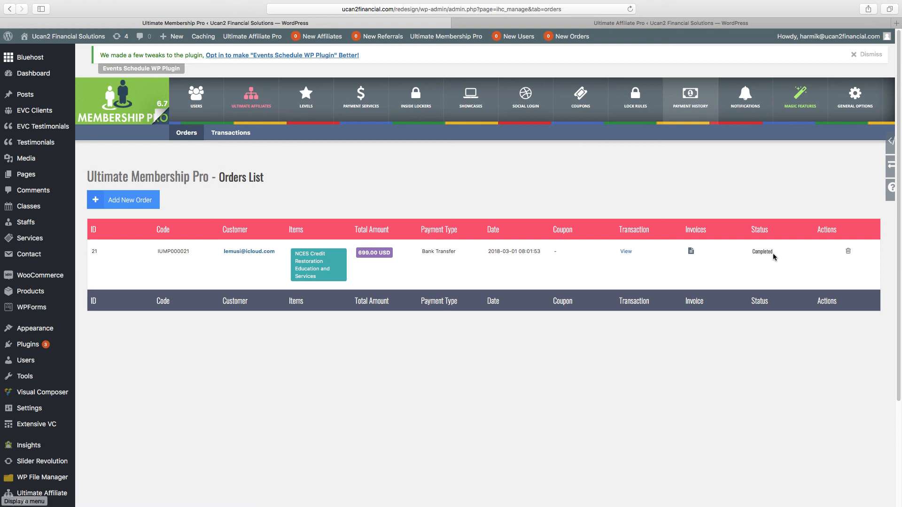
# - In the iCloud inbox, read the 9:05 Subscription Activated and Payment Completed emails
pyautogui.hotkey('ctrl', 'Left')
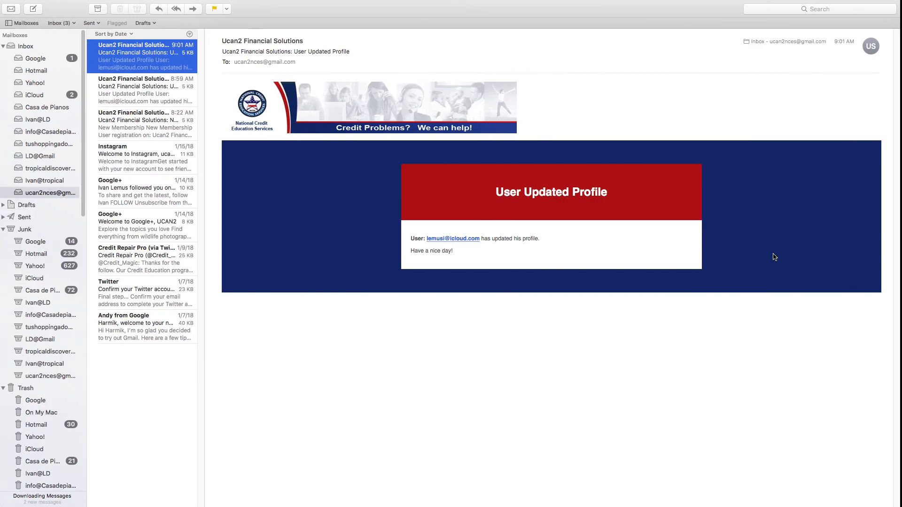
pyautogui.click(52, 94)
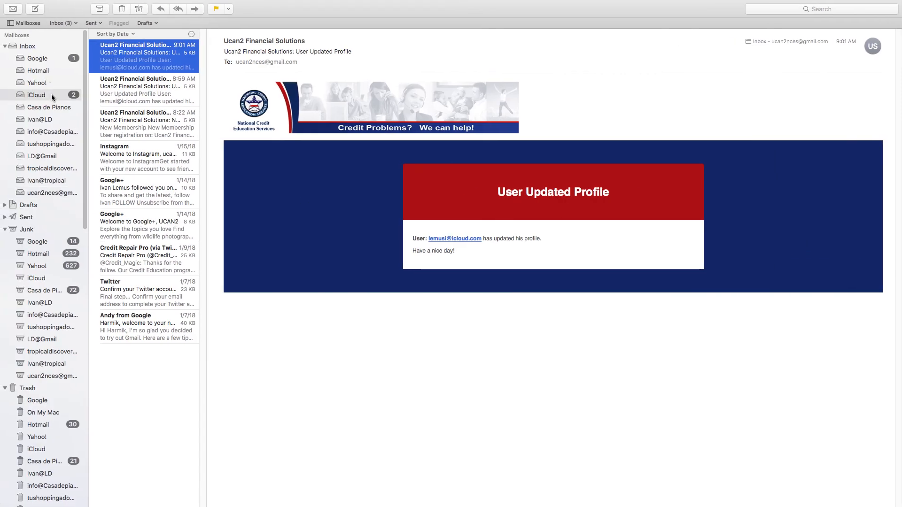
pyautogui.click(118, 89)
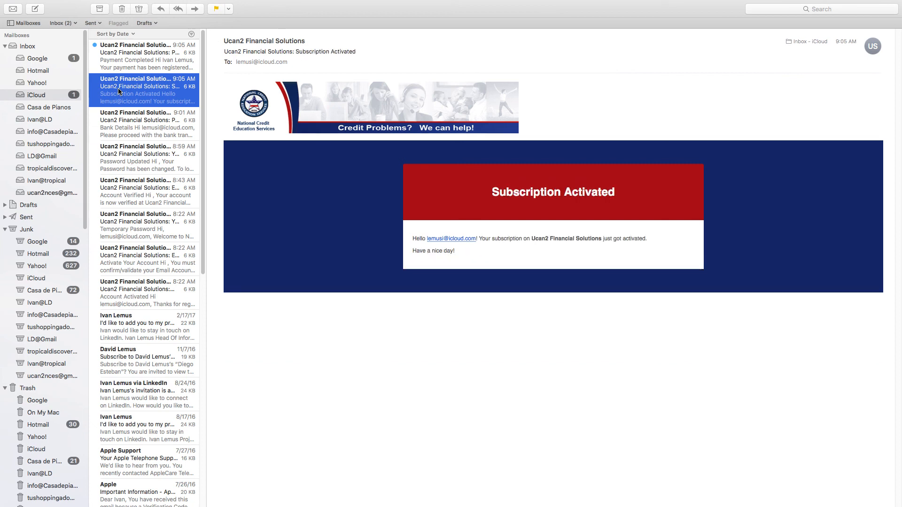
pyautogui.click(126, 57)
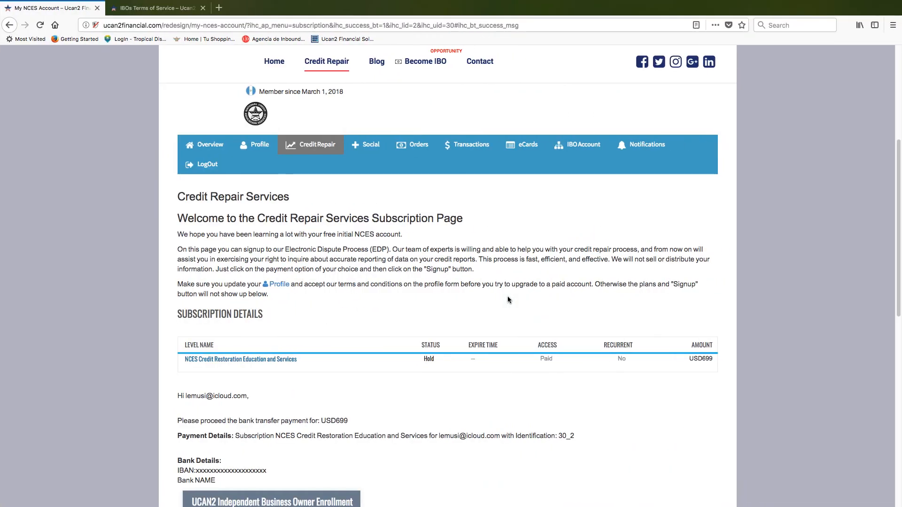
# - Reload the account page and confirm NCES is Active and Paid until March 1, 2019
pyautogui.click(40, 25)
pyautogui.moveTo(412, 360)
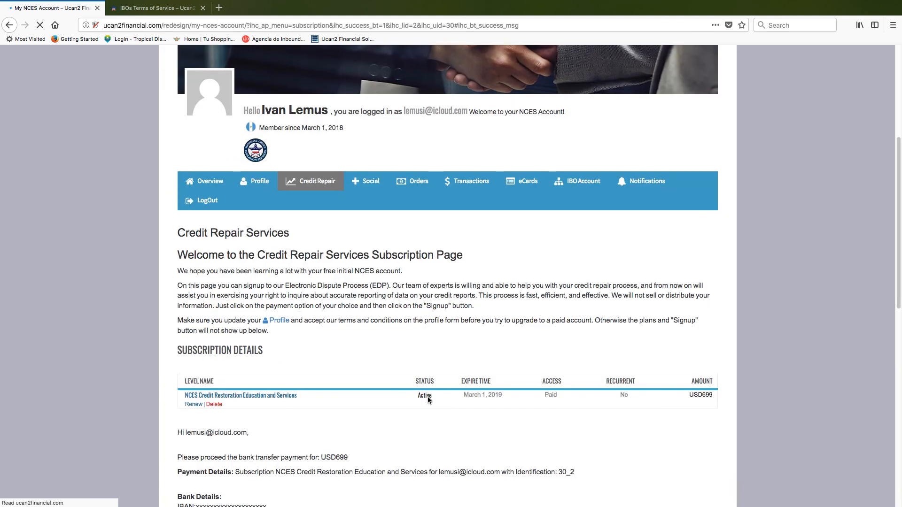
pyautogui.scroll(-4, 424, 366)
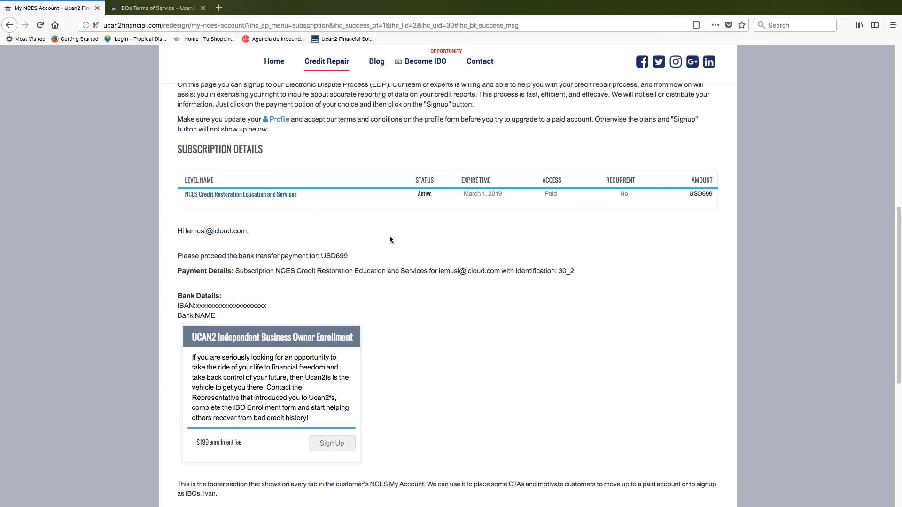
pyautogui.scroll(3, 404, 225)
pyautogui.moveTo(363, 68)
pyautogui.moveTo(415, 65)
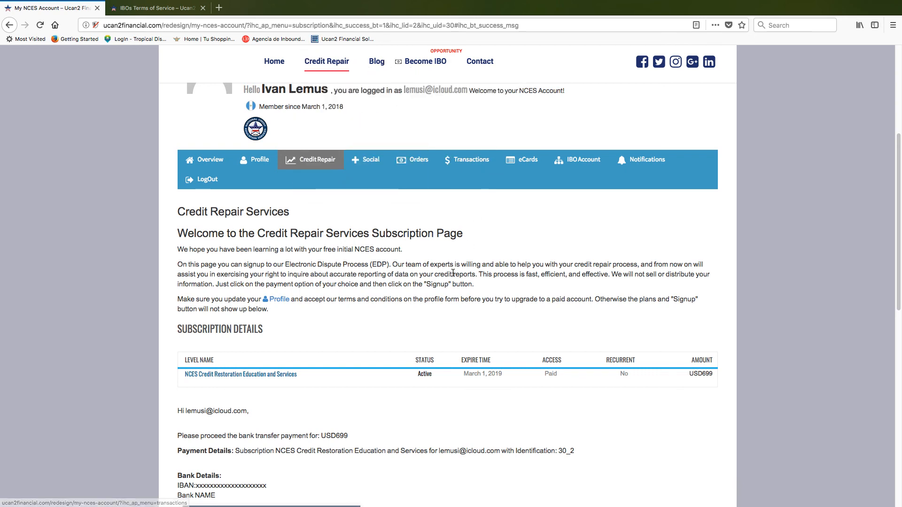
pyautogui.scroll(-2, 422, 415)
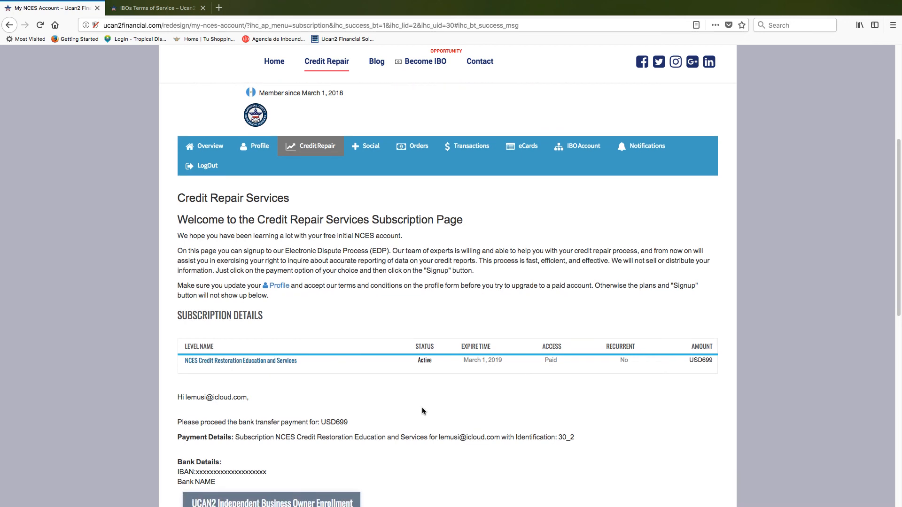
pyautogui.scroll(-2, 422, 408)
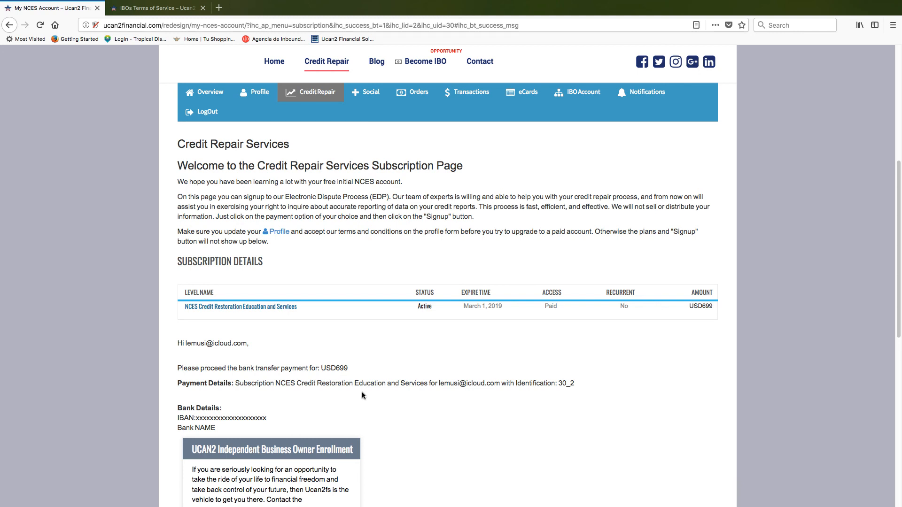
pyautogui.scroll(-5, 362, 392)
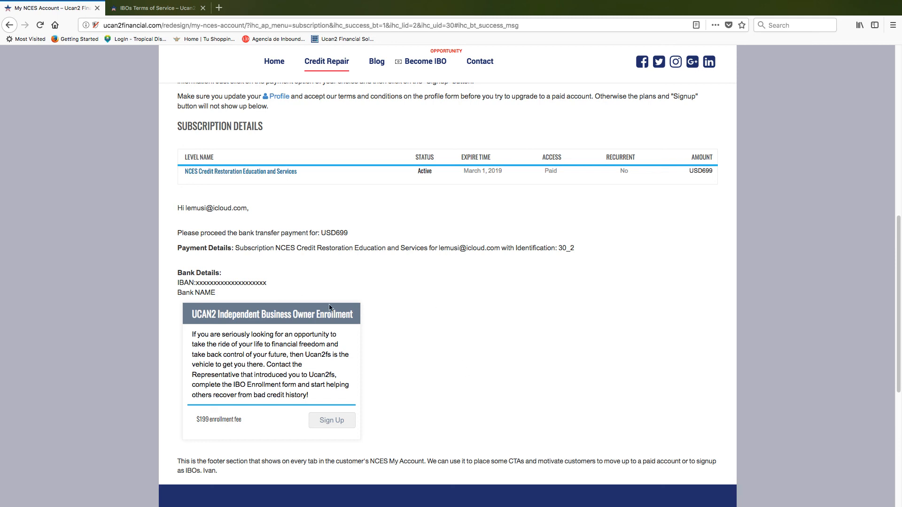
pyautogui.scroll(3, 330, 306)
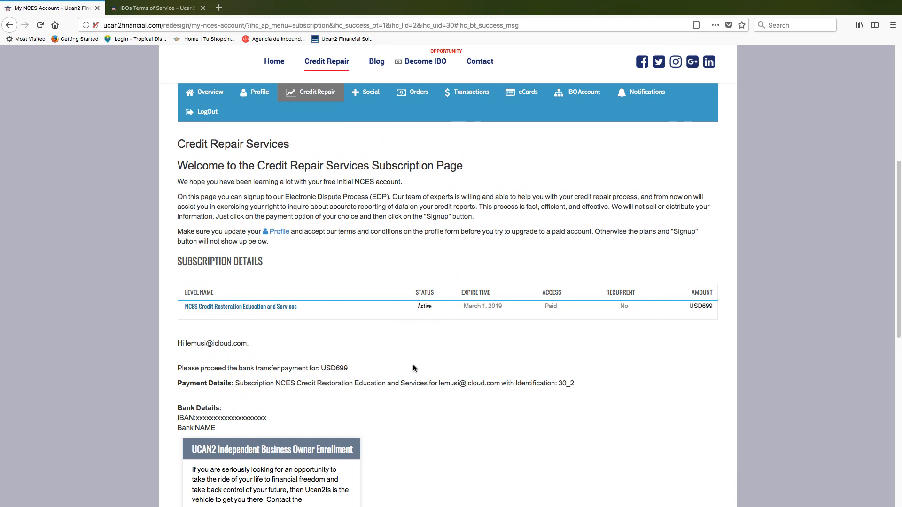
pyautogui.scroll(1, 413, 368)
pyautogui.scroll(1, 412, 369)
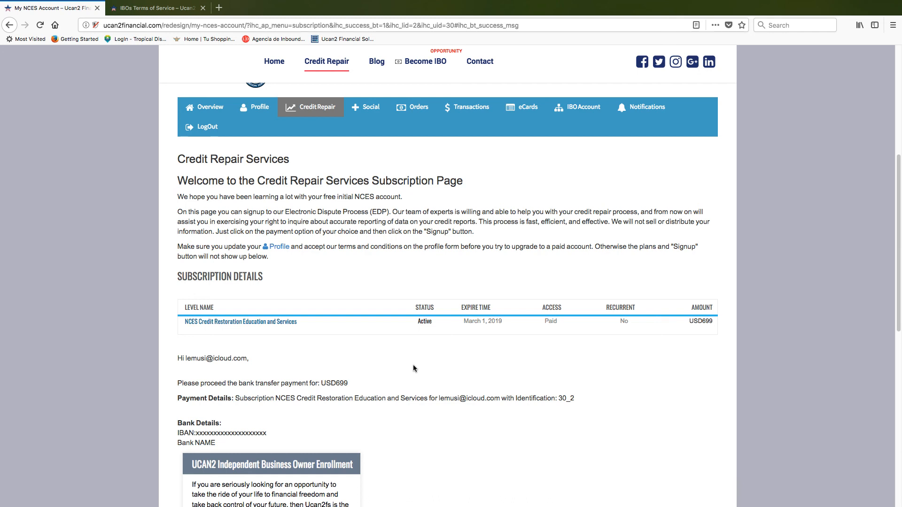
pyautogui.moveTo(458, 490)
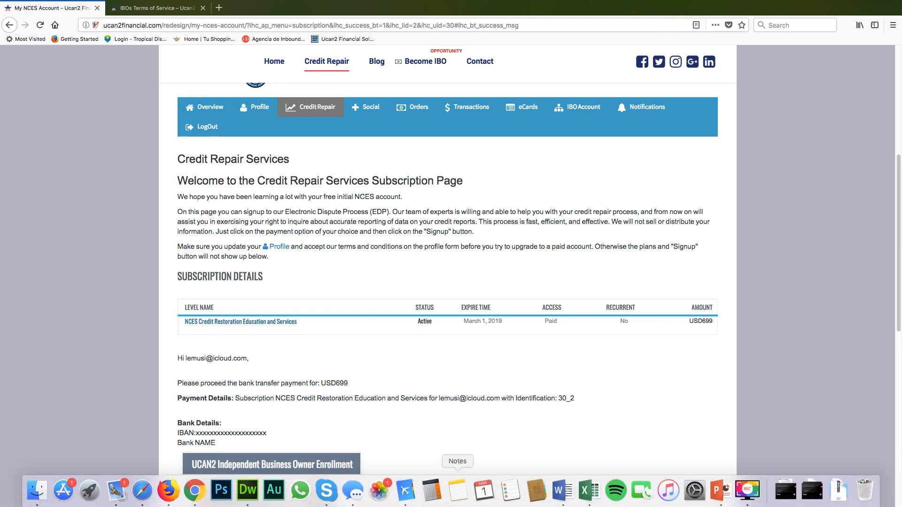